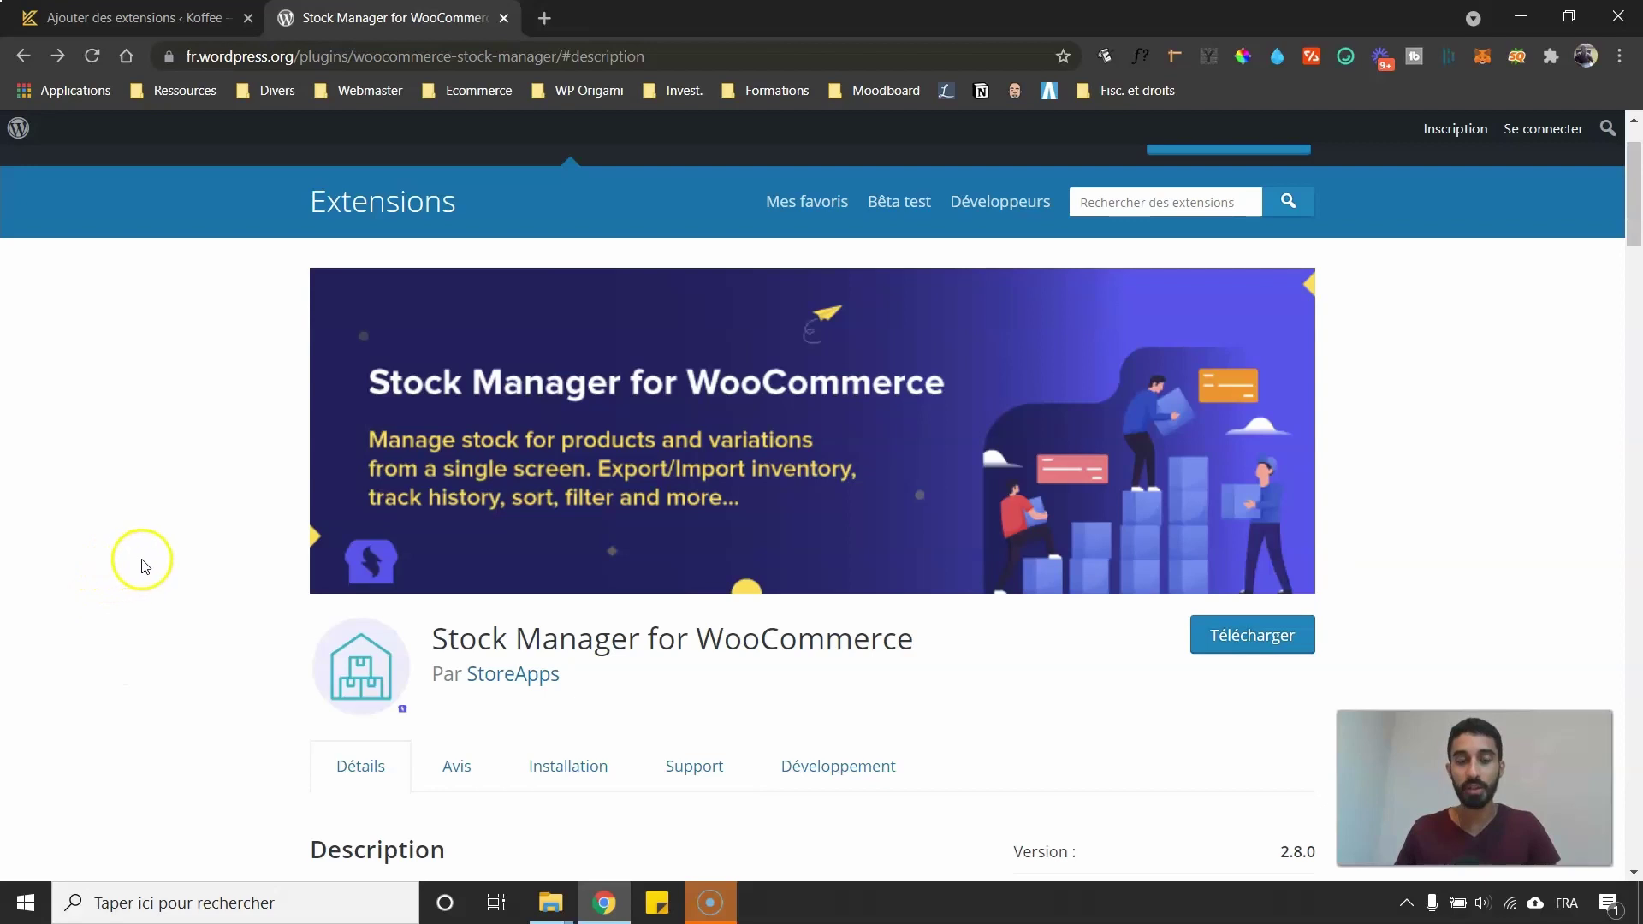
Switch from the plugin's description page to the Koffee site admin and open the Stock Manager page.
scroll(141, 566, down, 2)
scroll(150, 563, up, 1)
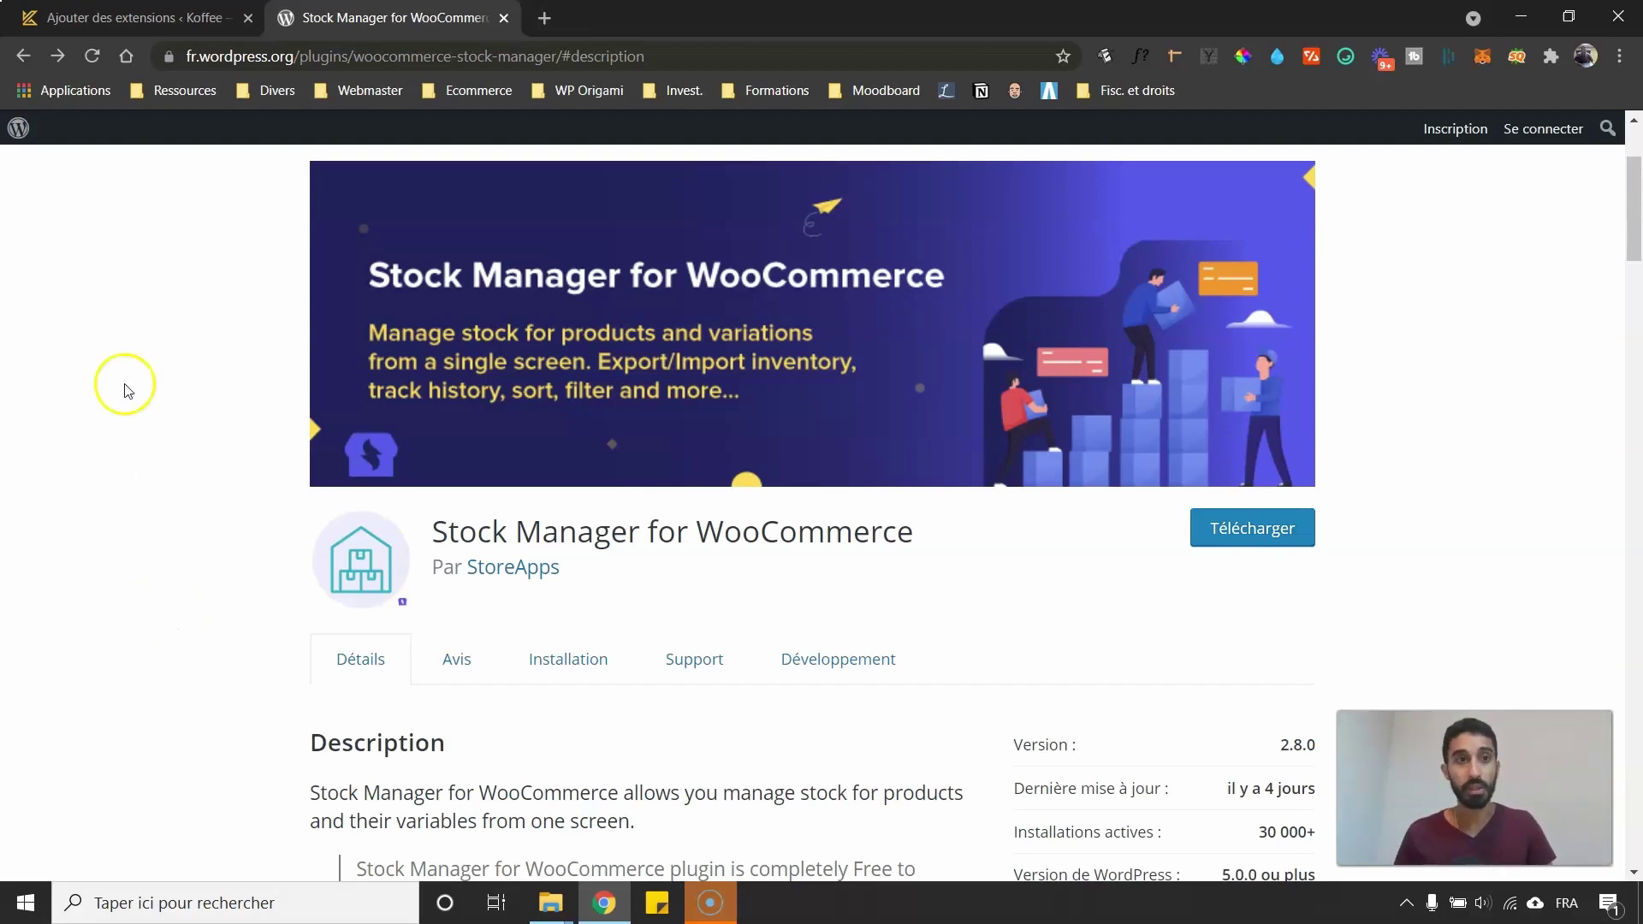
click(121, 17)
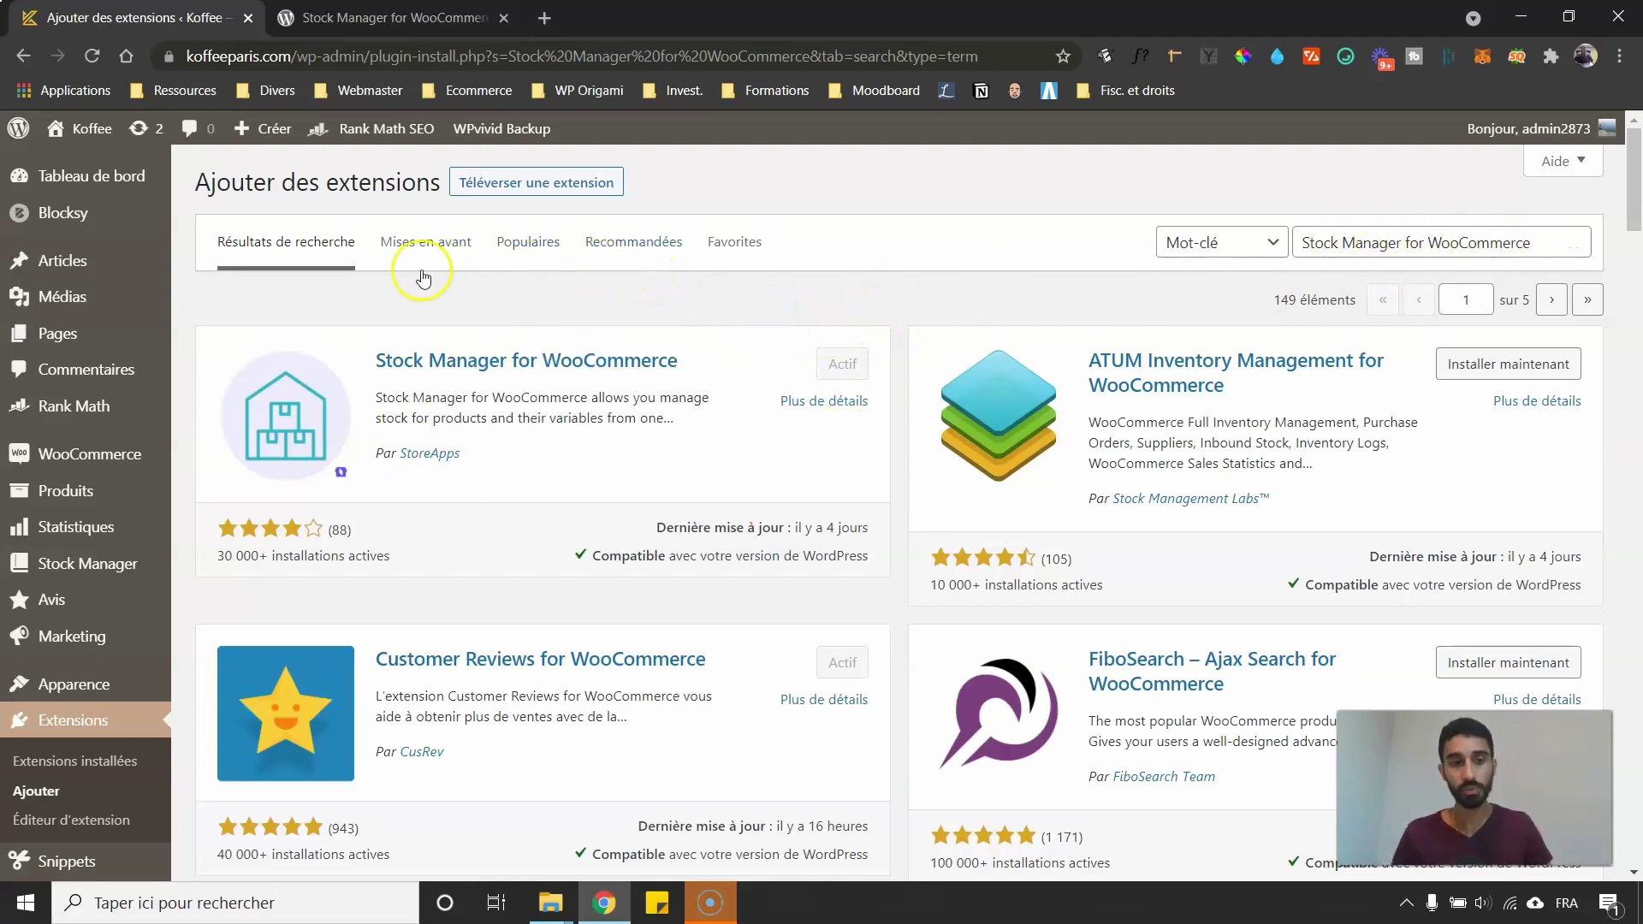
mouse_move(147, 278)
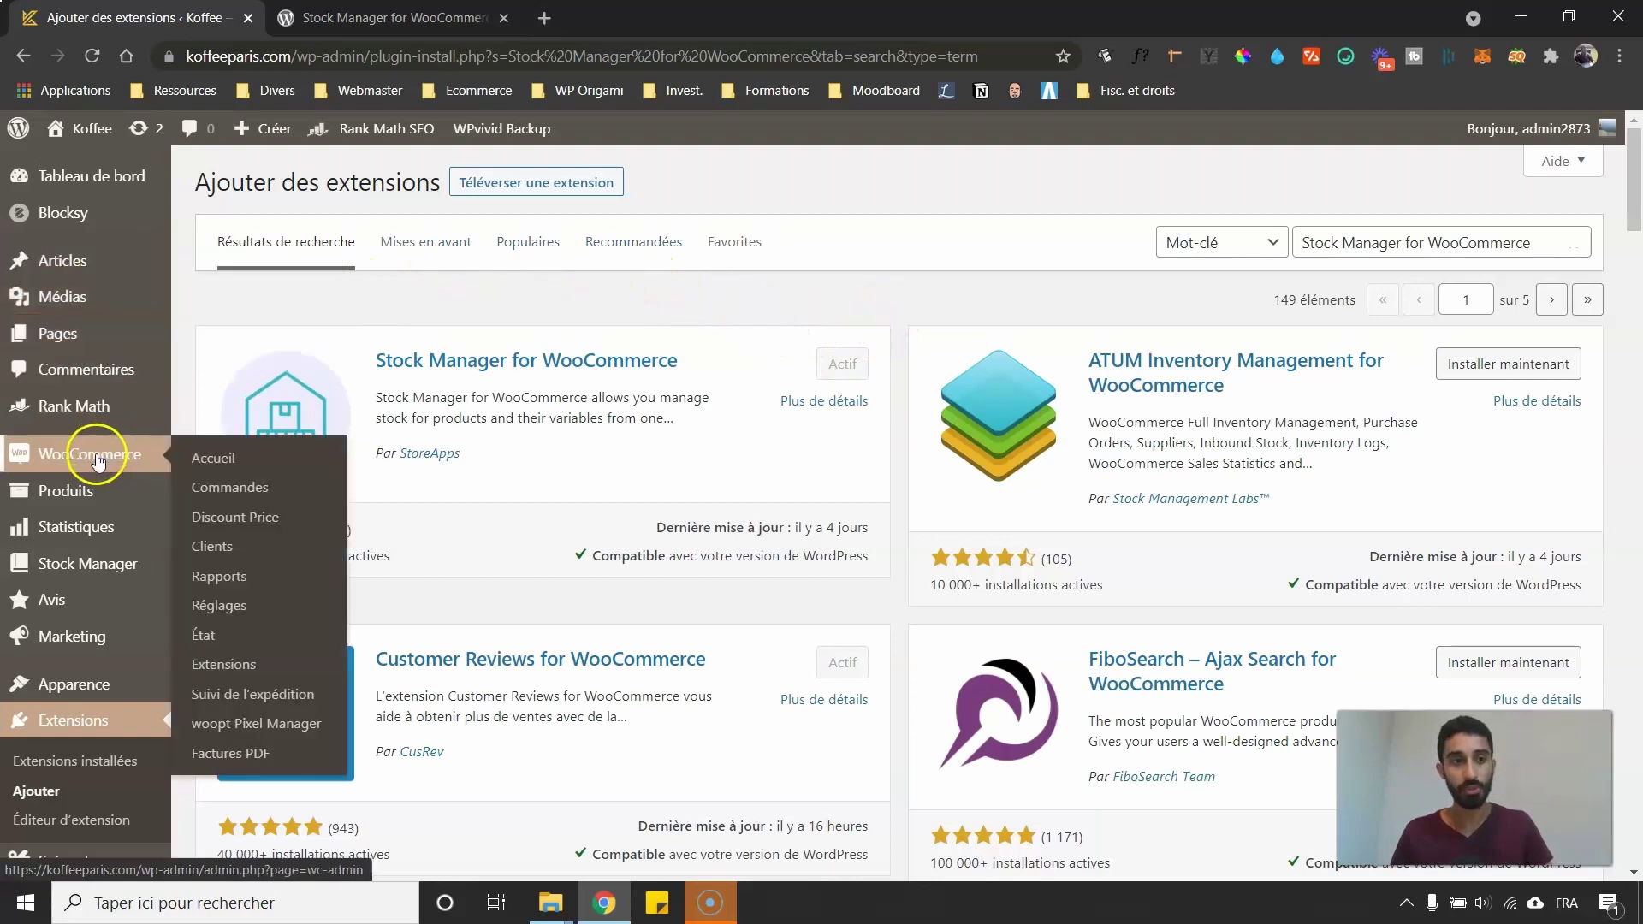
mouse_move(75, 563)
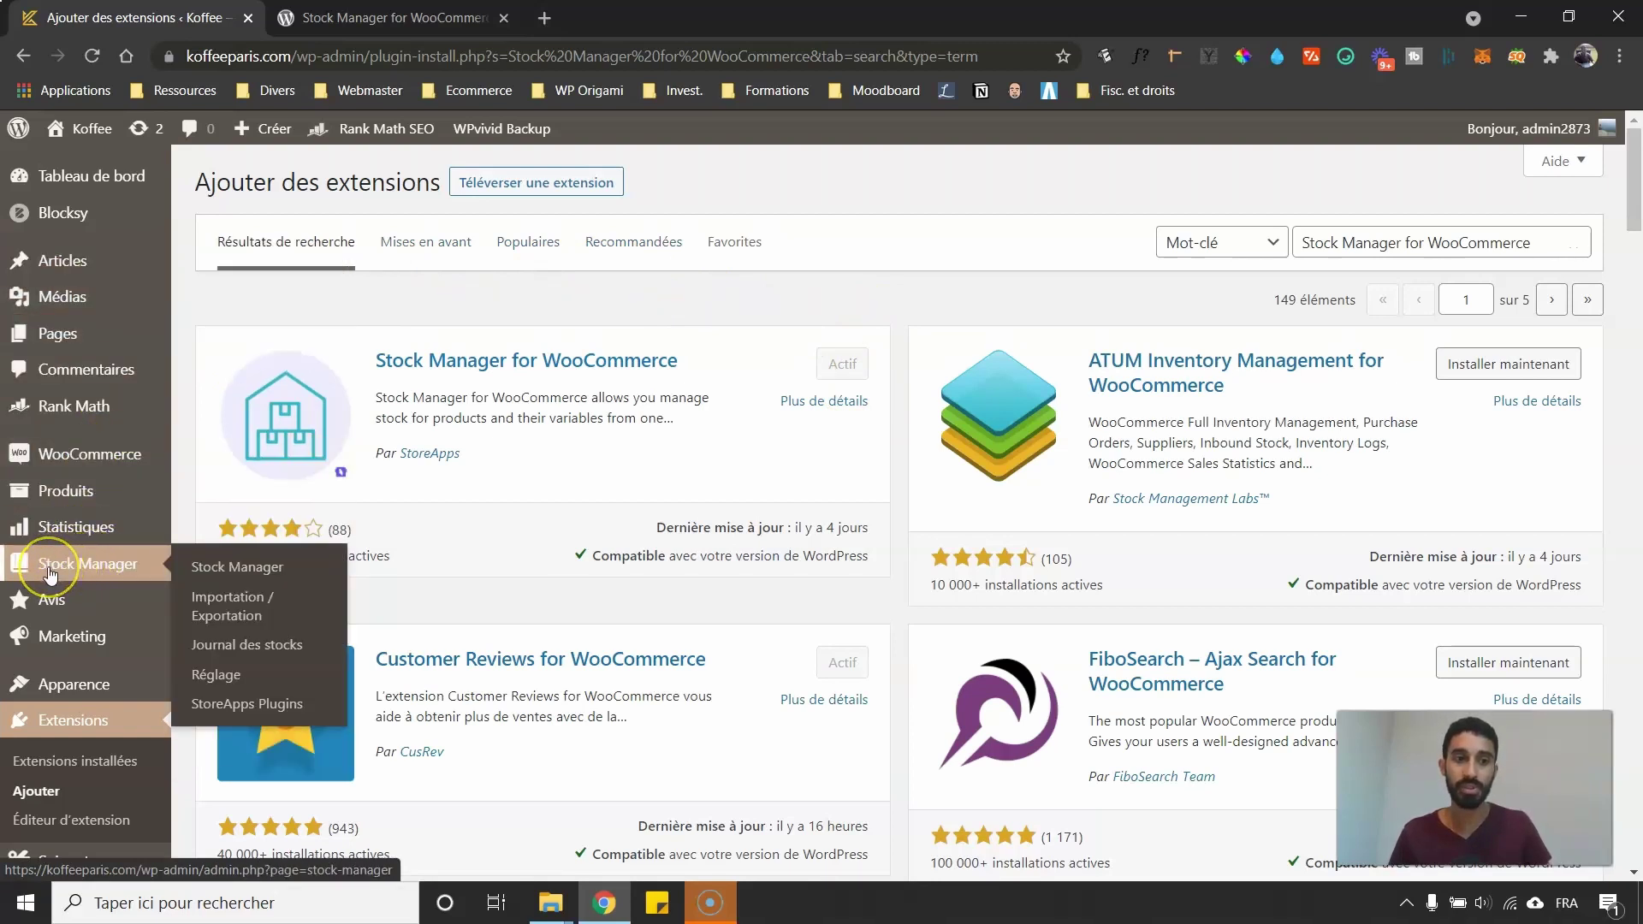
click(50, 572)
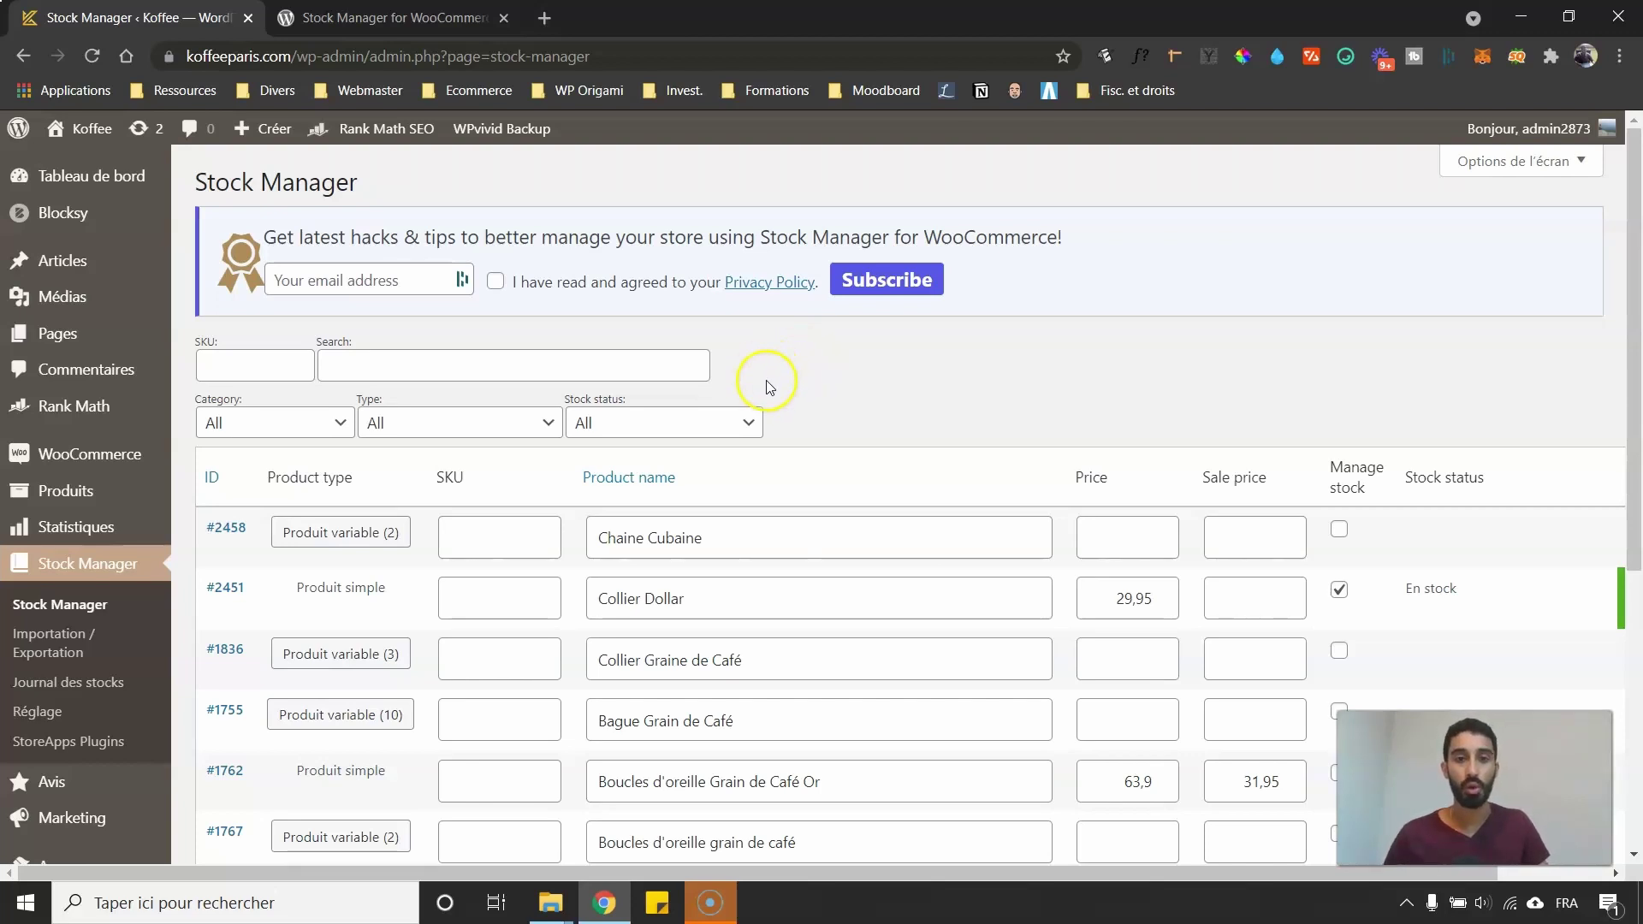
Look through the Stock Manager product table, examining product types, names, prices and stock statuses.
scroll(670, 396, down, 3)
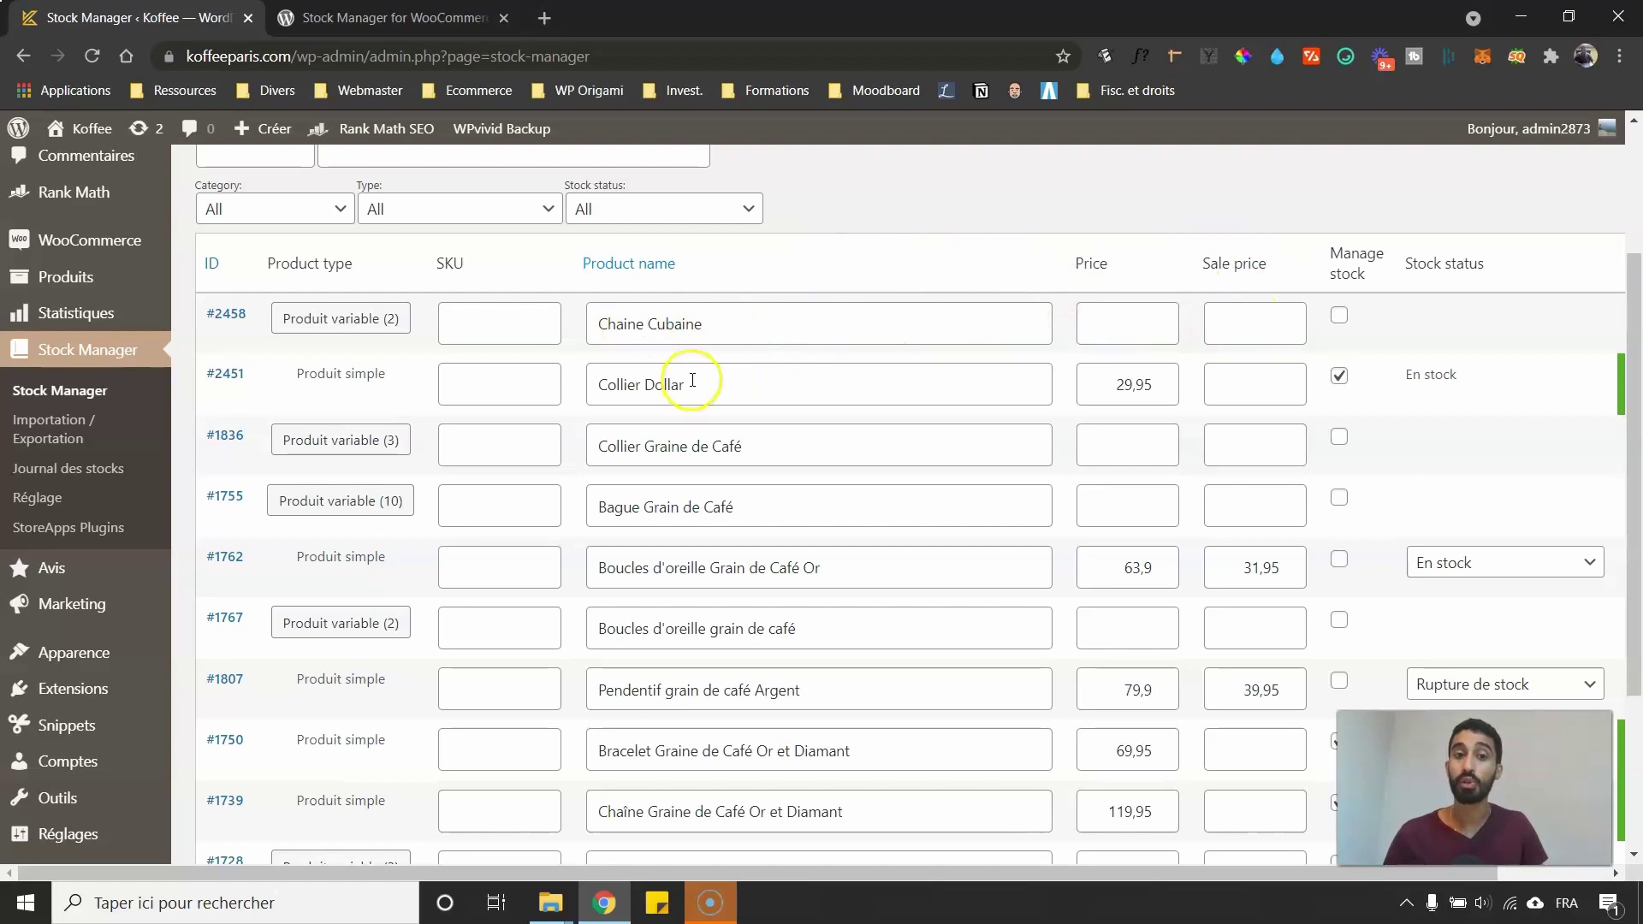
scroll(483, 282, down, 1)
scroll(475, 272, up, 1)
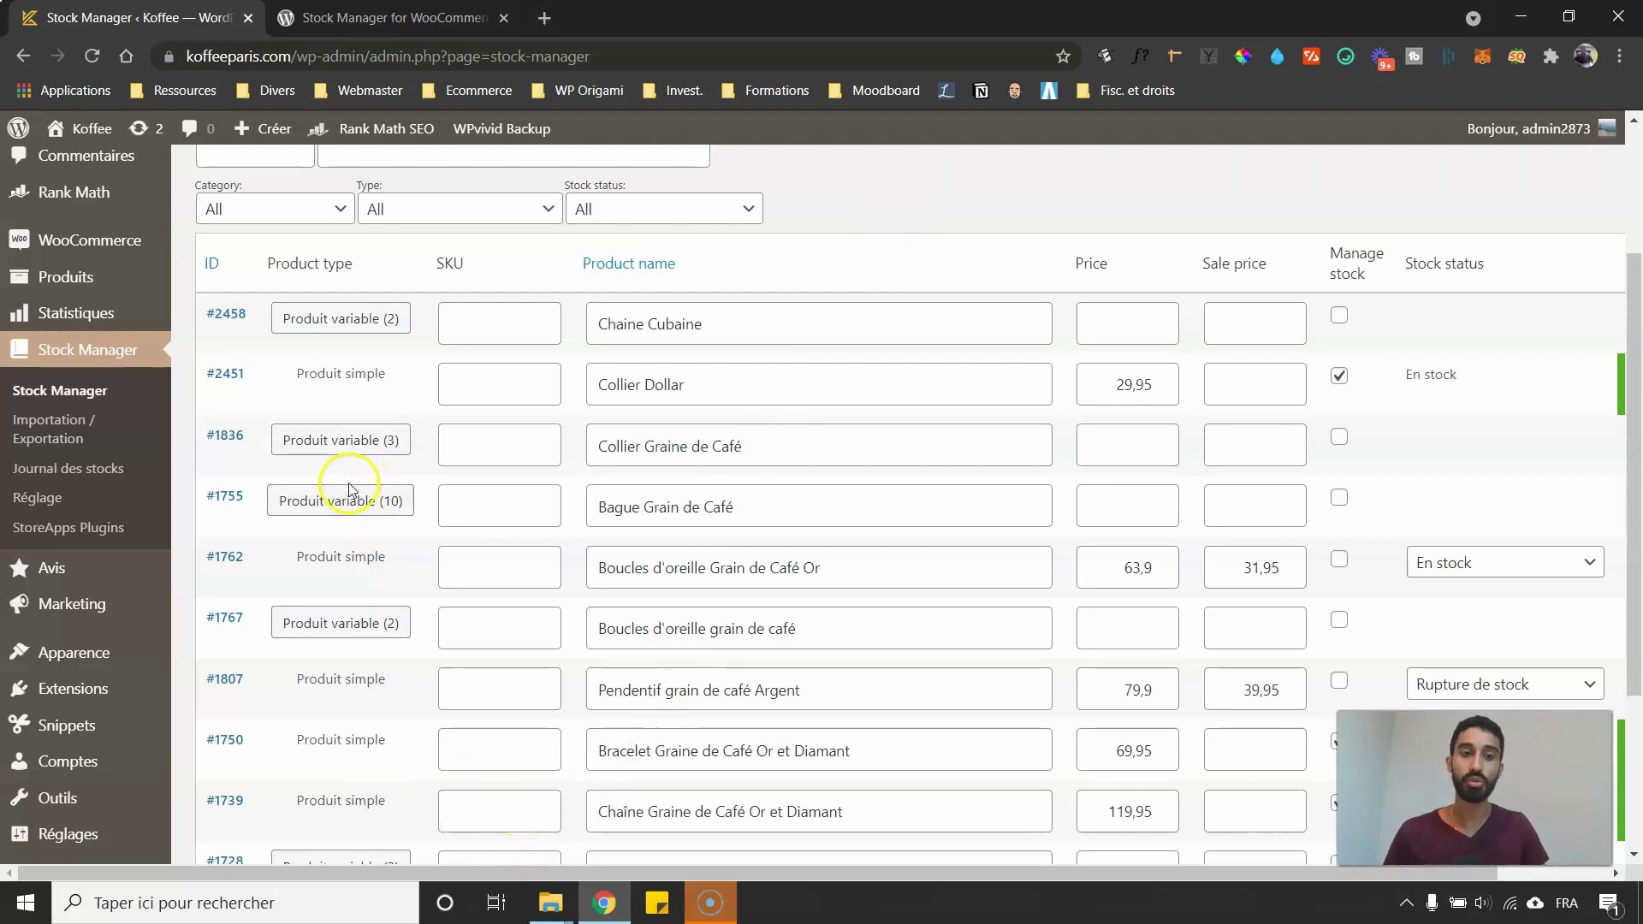
scroll(317, 466, down, 1)
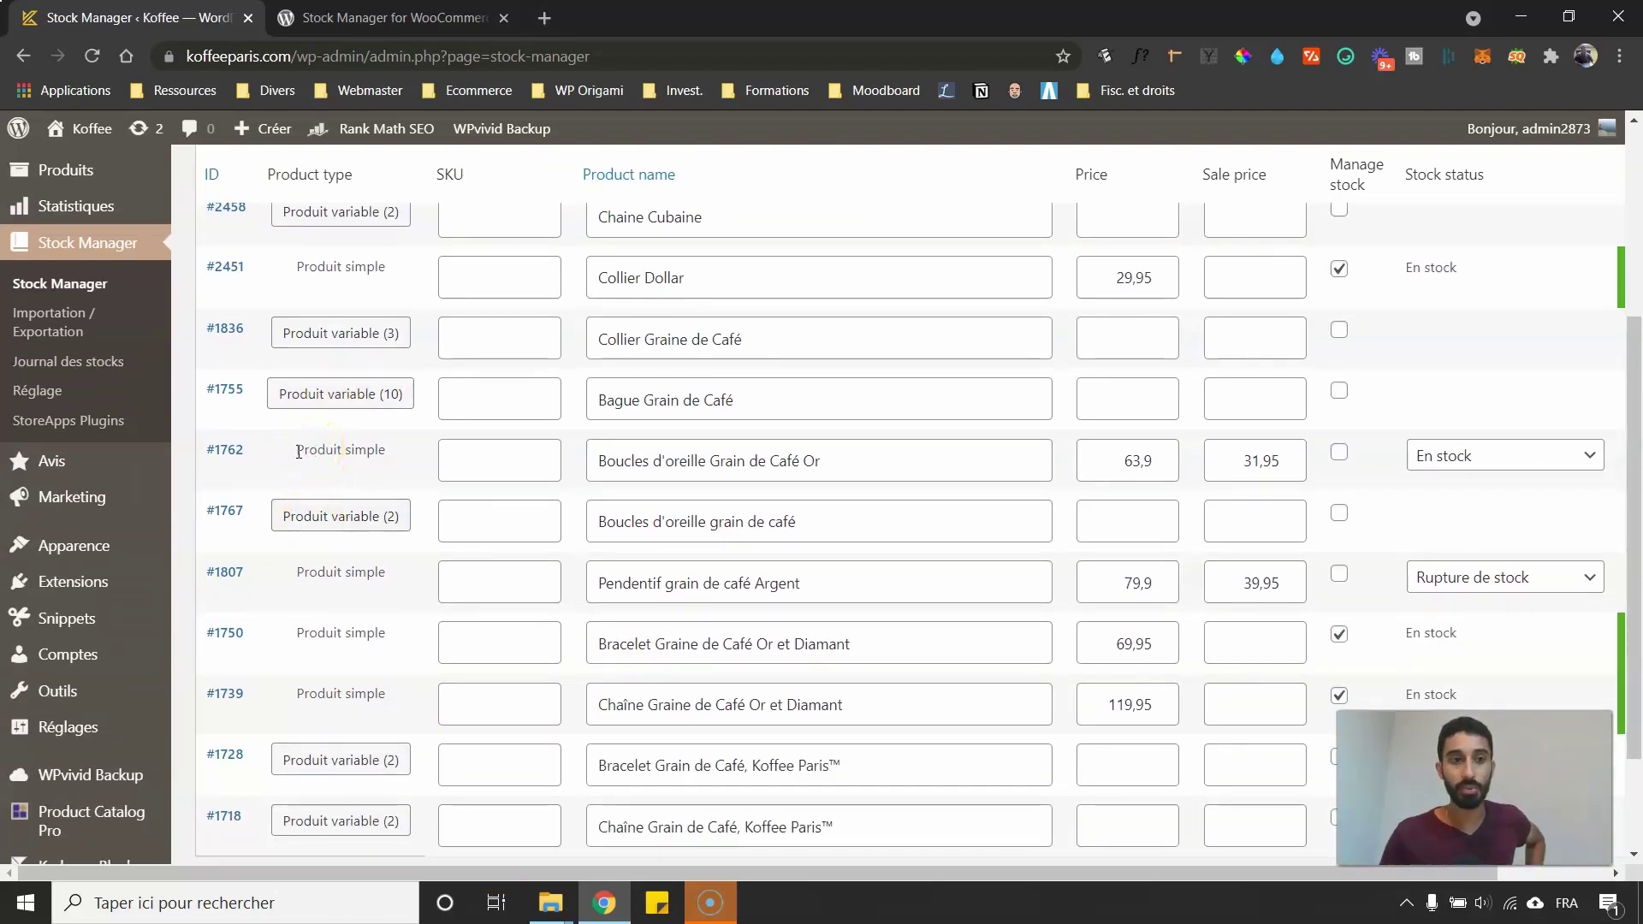
click(424, 868)
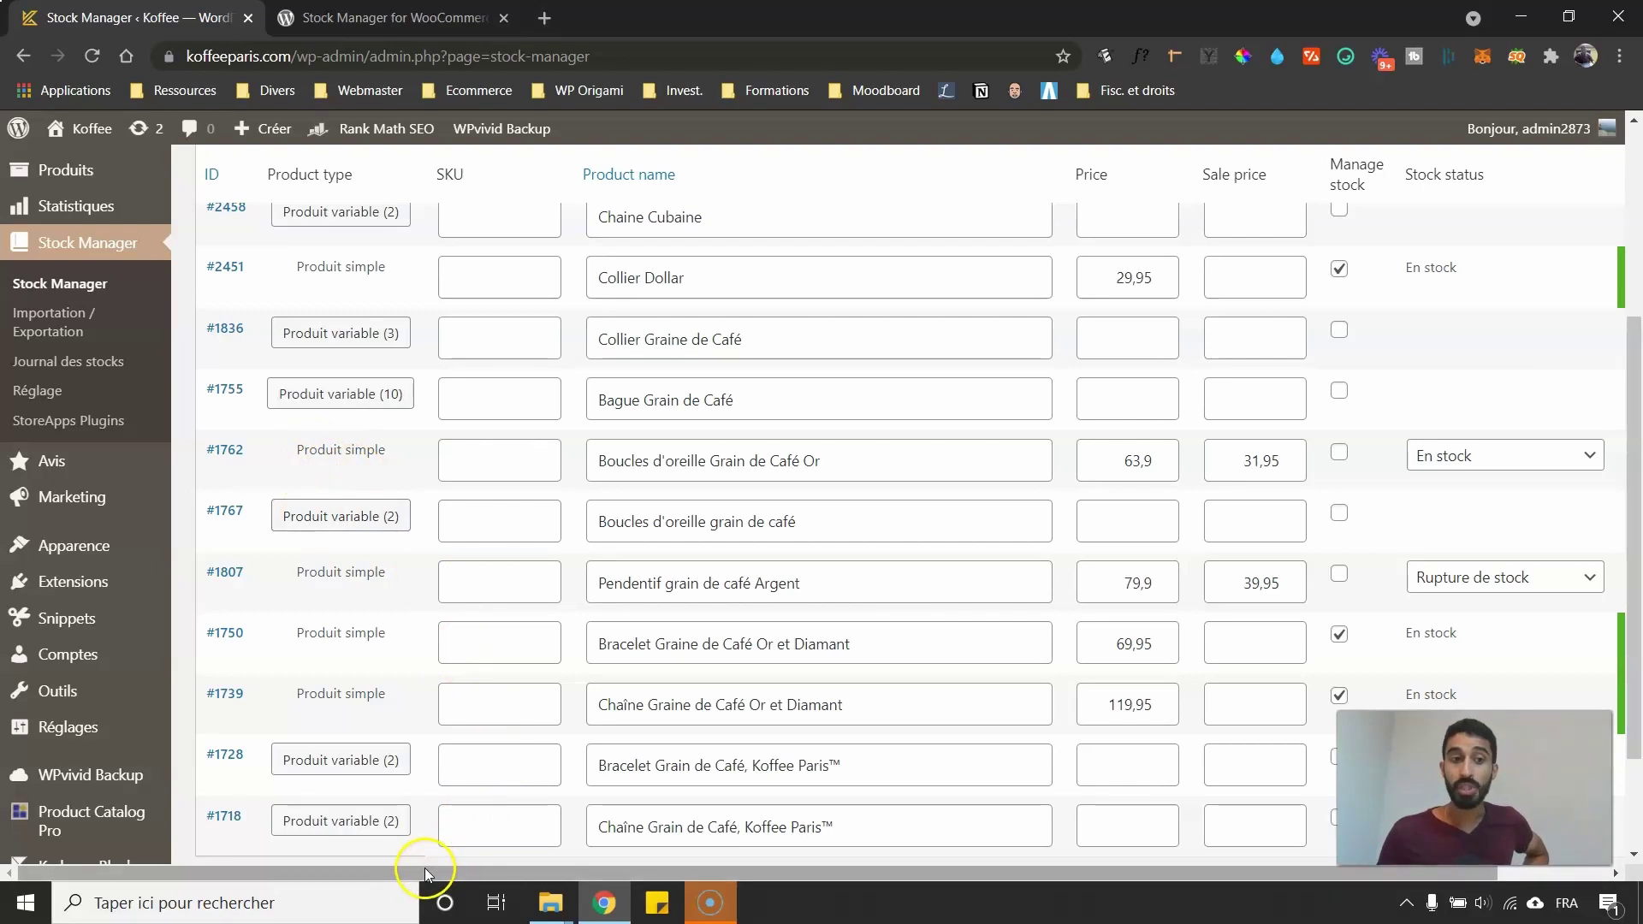
drag(424, 868, 386, 858)
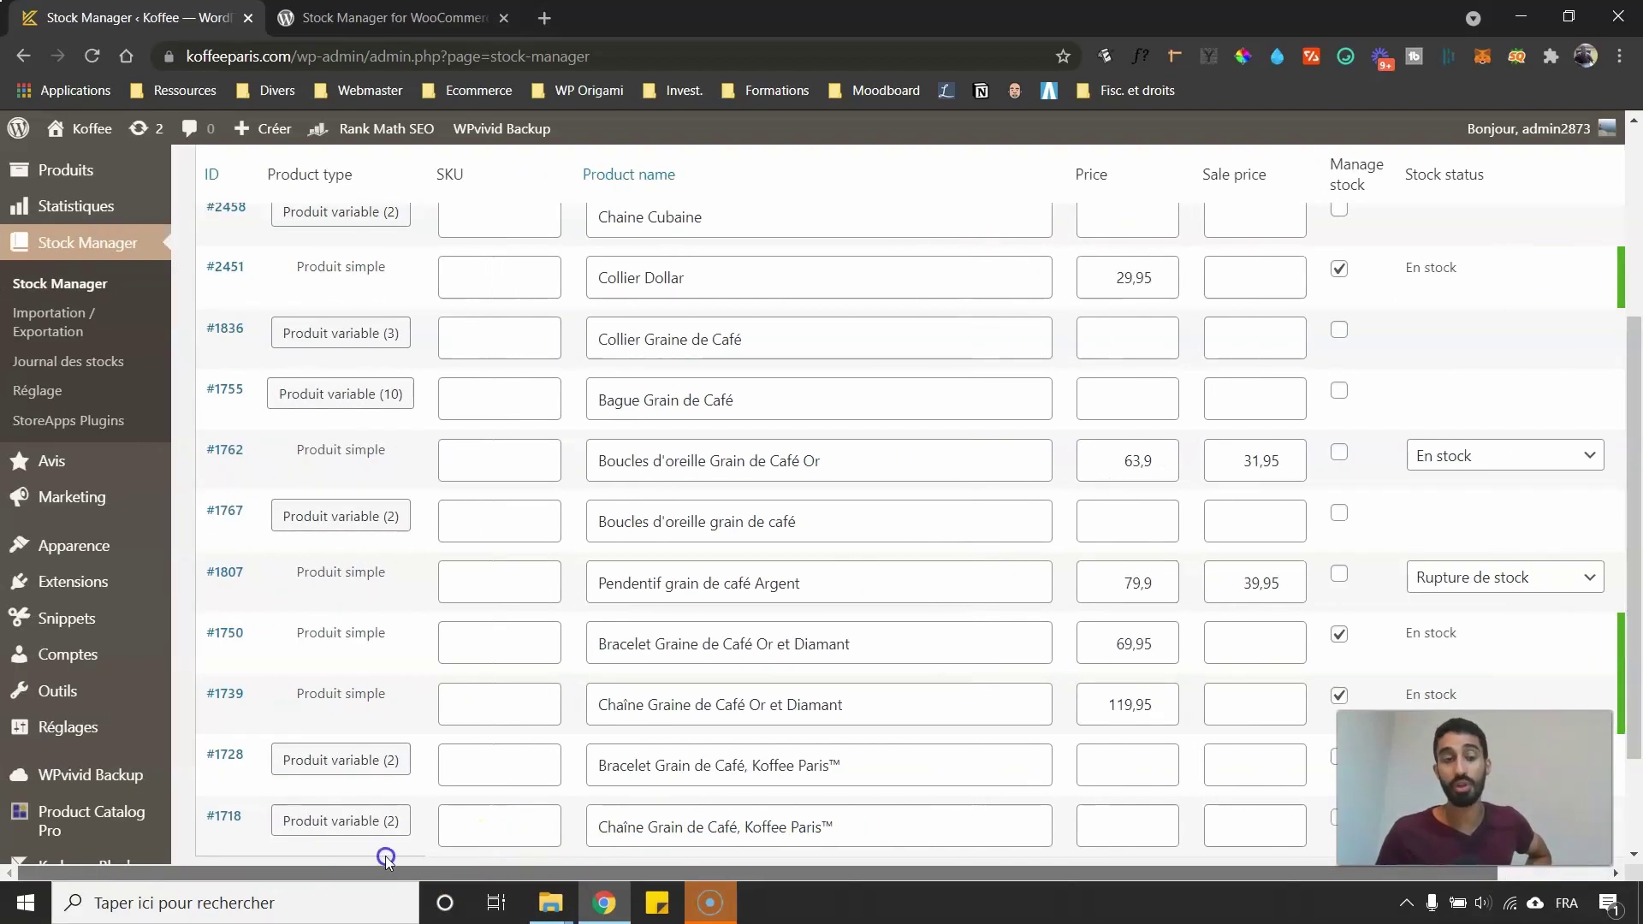
scroll(642, 513, up, 3)
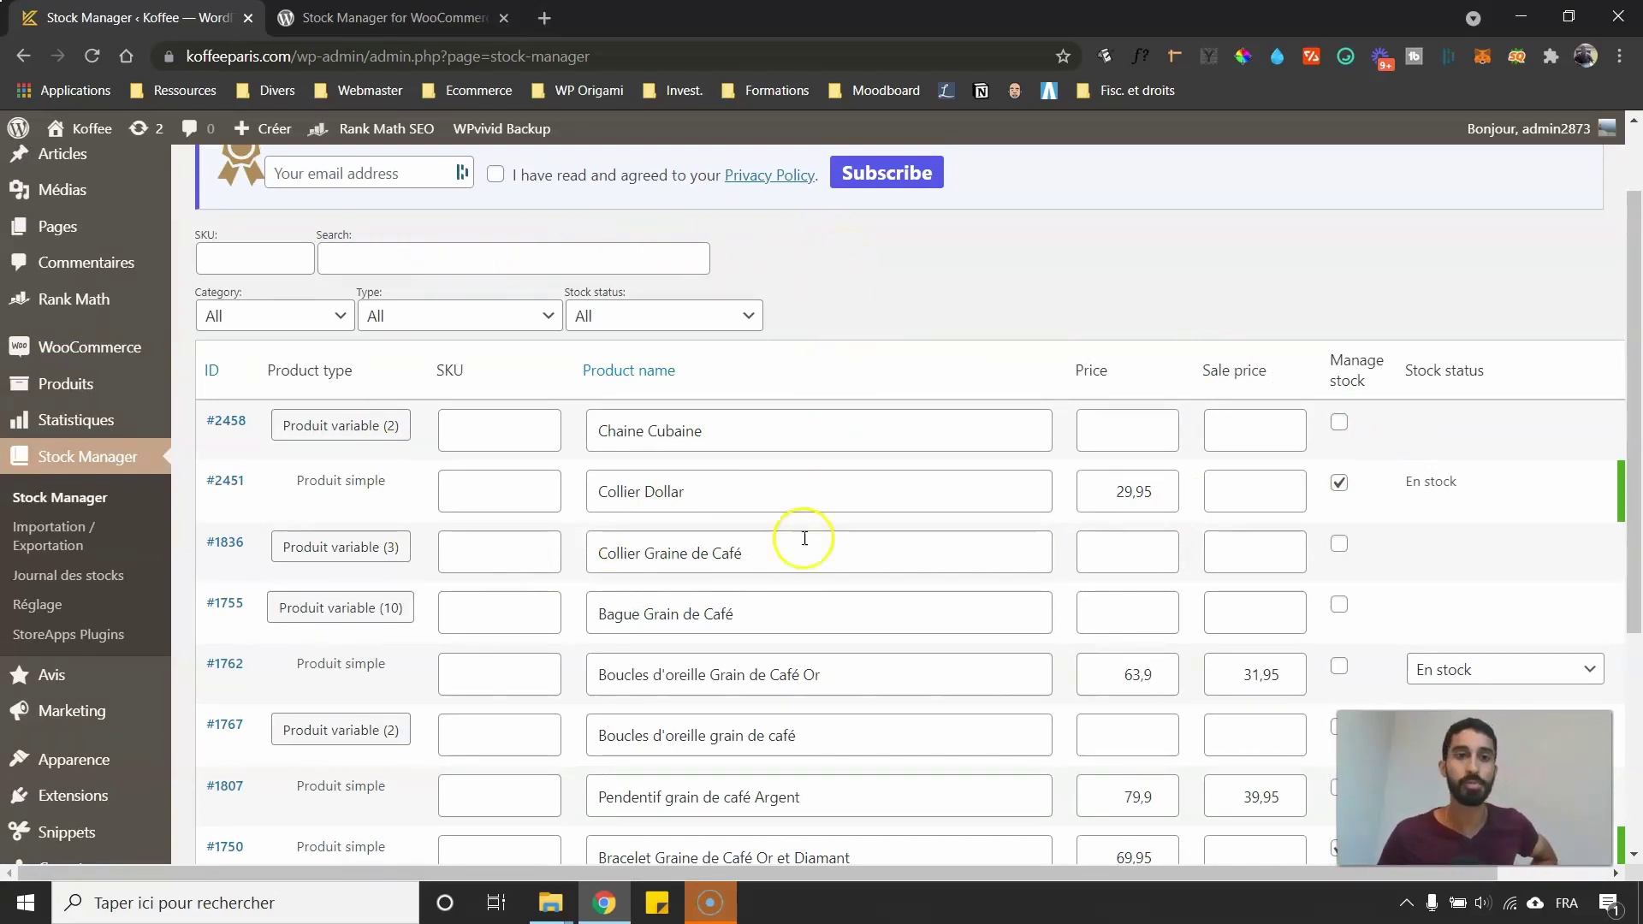
scroll(702, 585, down, 1)
scroll(702, 584, down, 1)
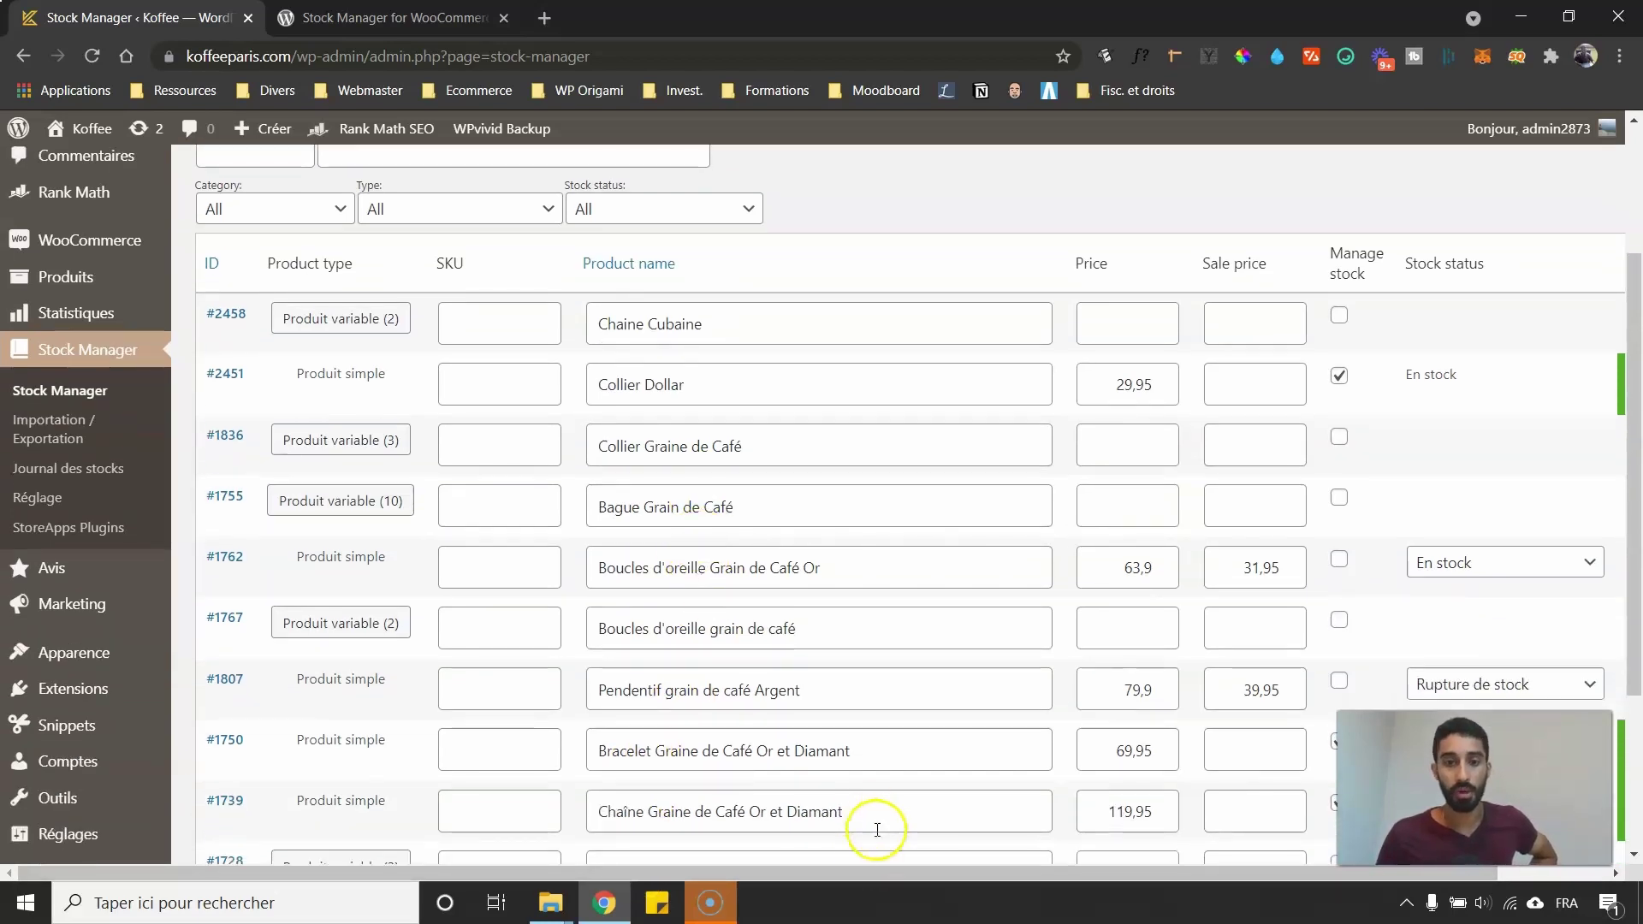
Examine the stock column for the simple product Collier Dollar and compare it with its product type.
drag(859, 873, 973, 874)
scroll(1566, 342, down, 3)
scroll(1523, 220, up, 3)
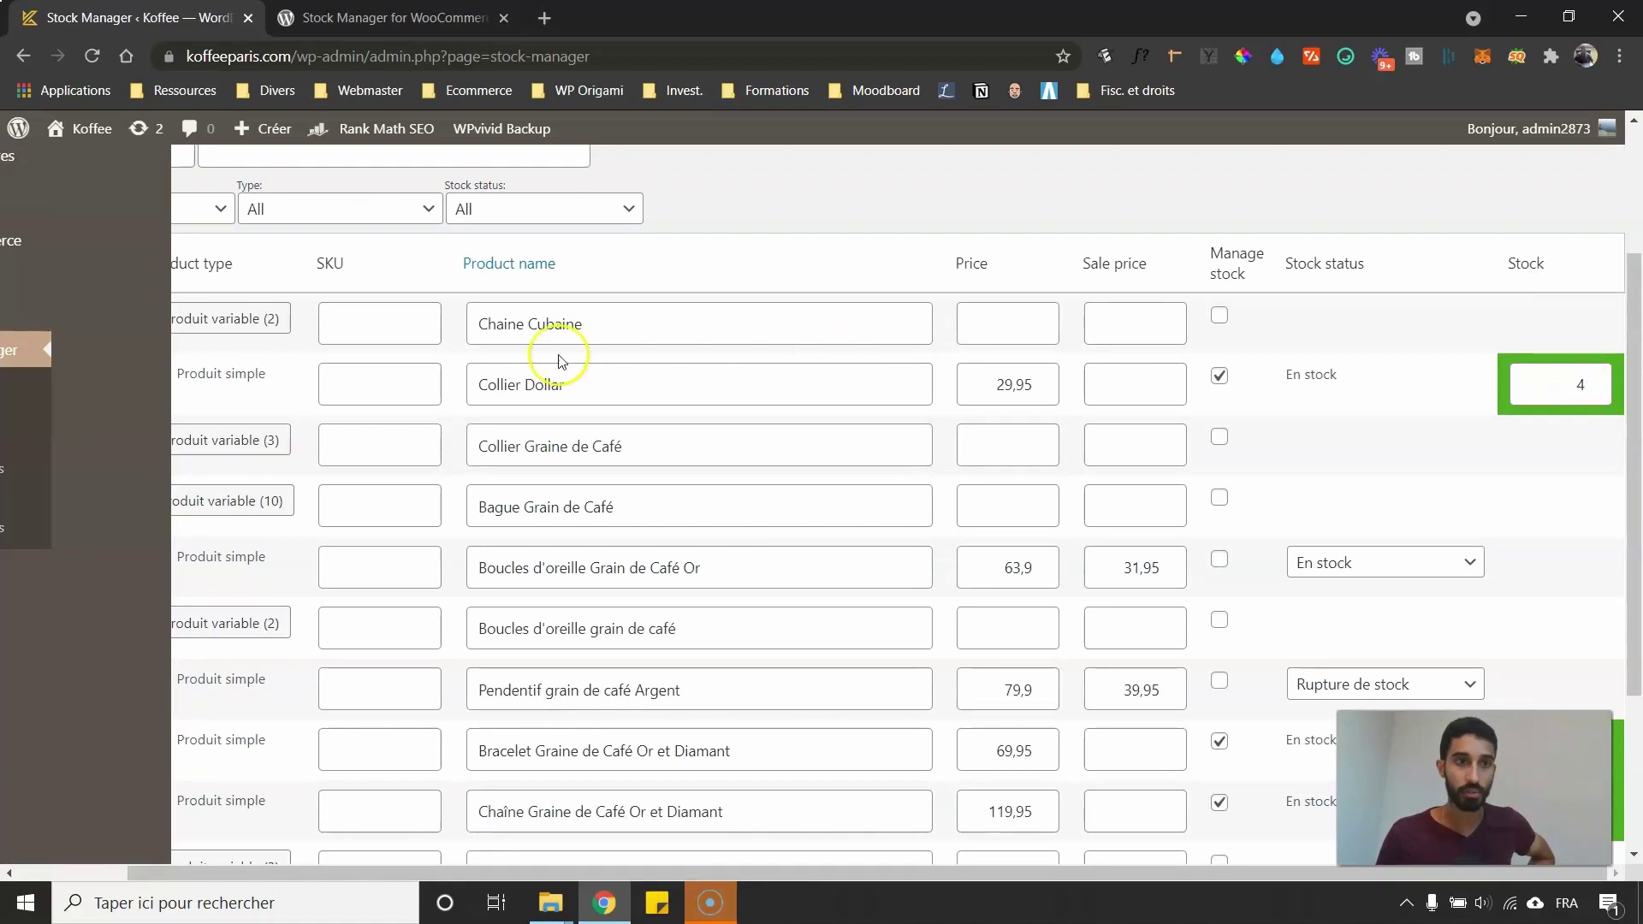
drag(454, 868, 326, 851)
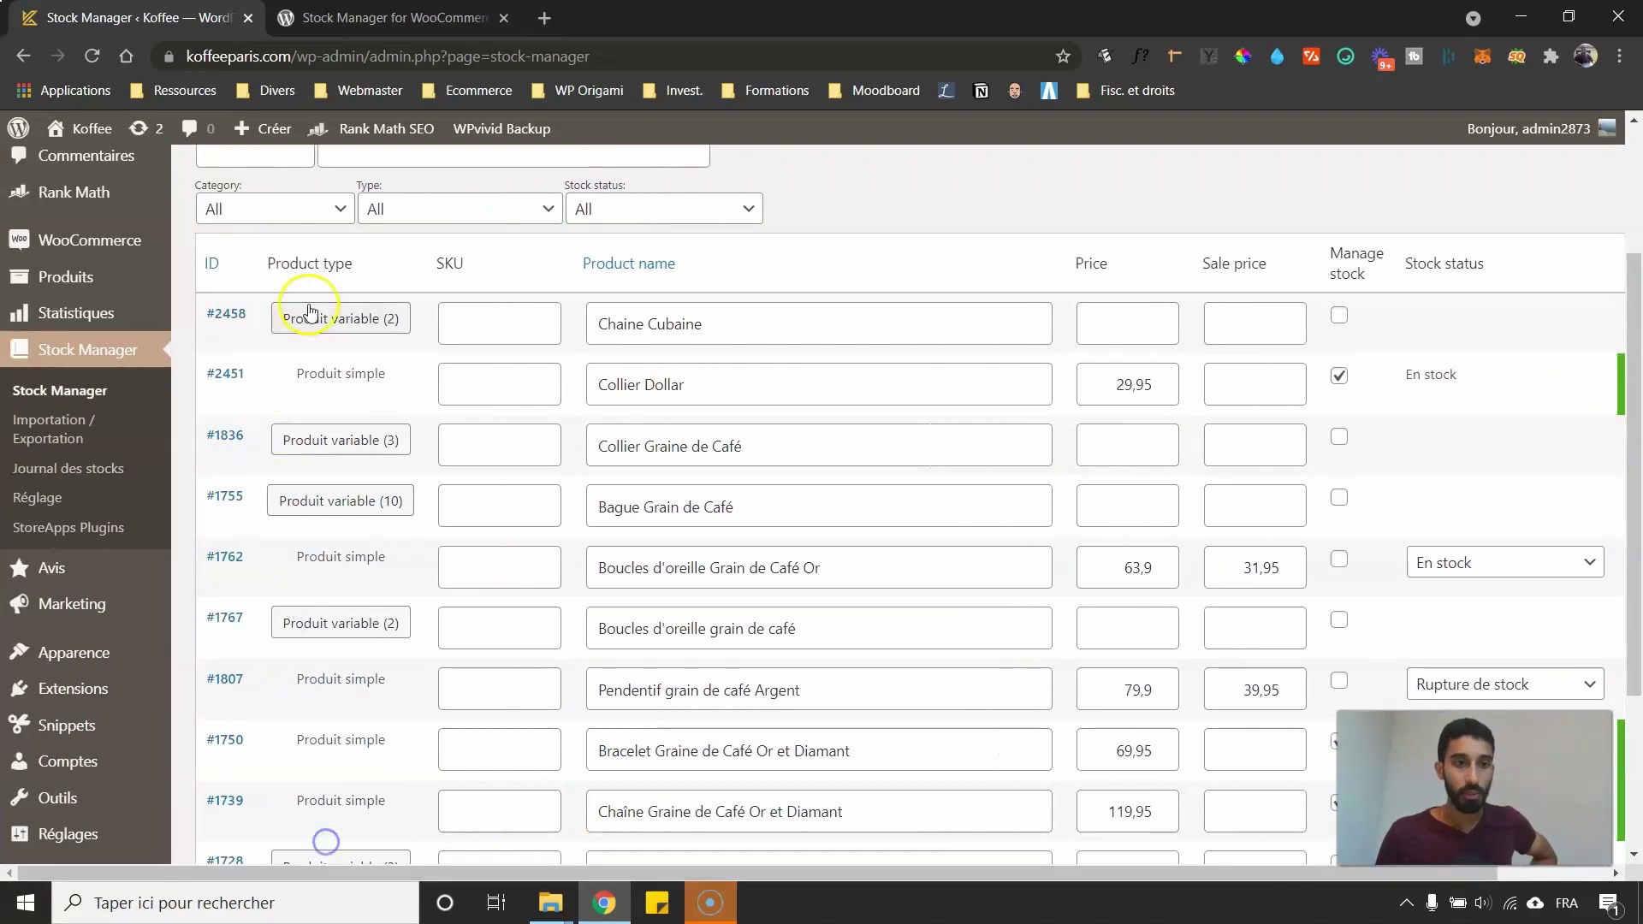
drag(345, 374, 392, 377)
drag(420, 872, 828, 788)
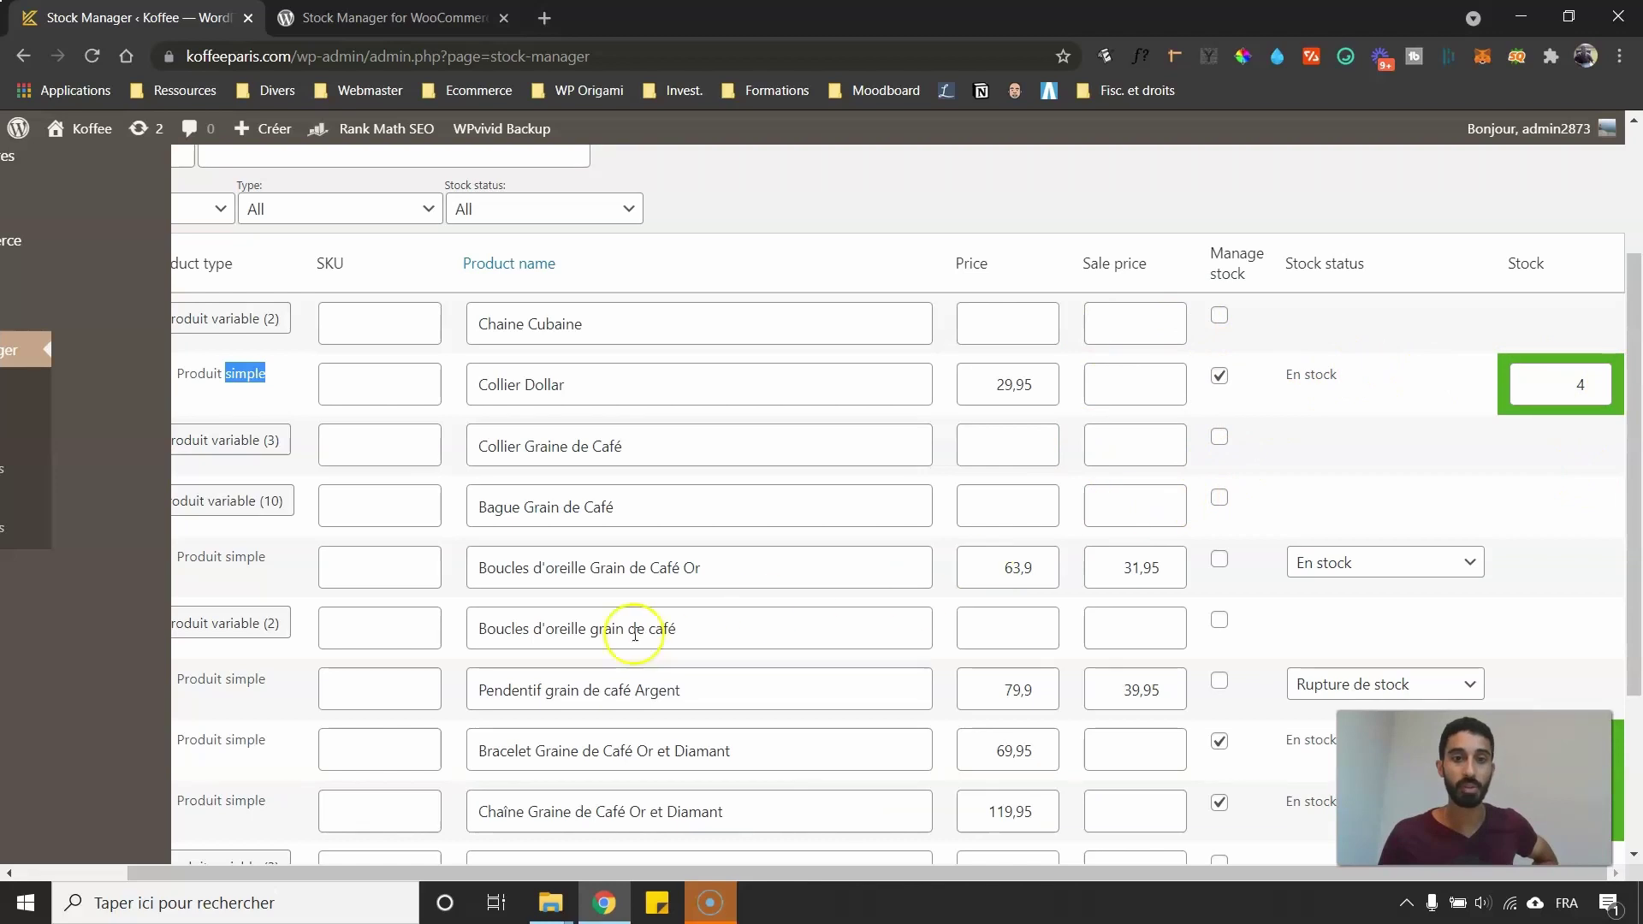
scroll(657, 804, down, 2)
scroll(599, 735, up, 5)
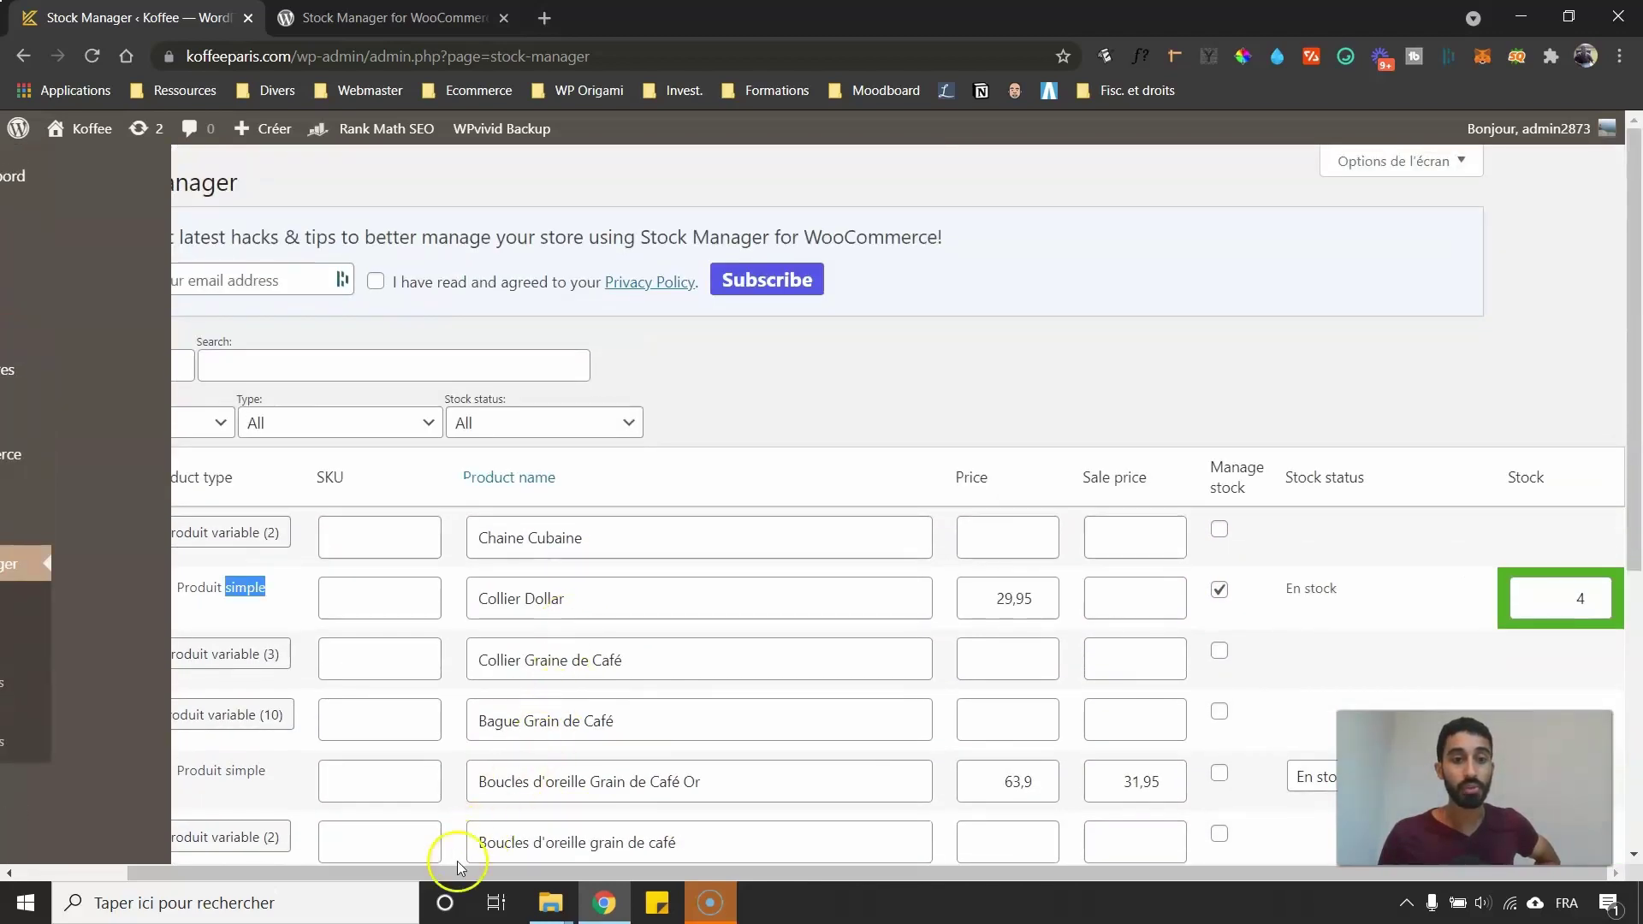
scroll(428, 856, left, 3)
scroll(451, 351, down, 2)
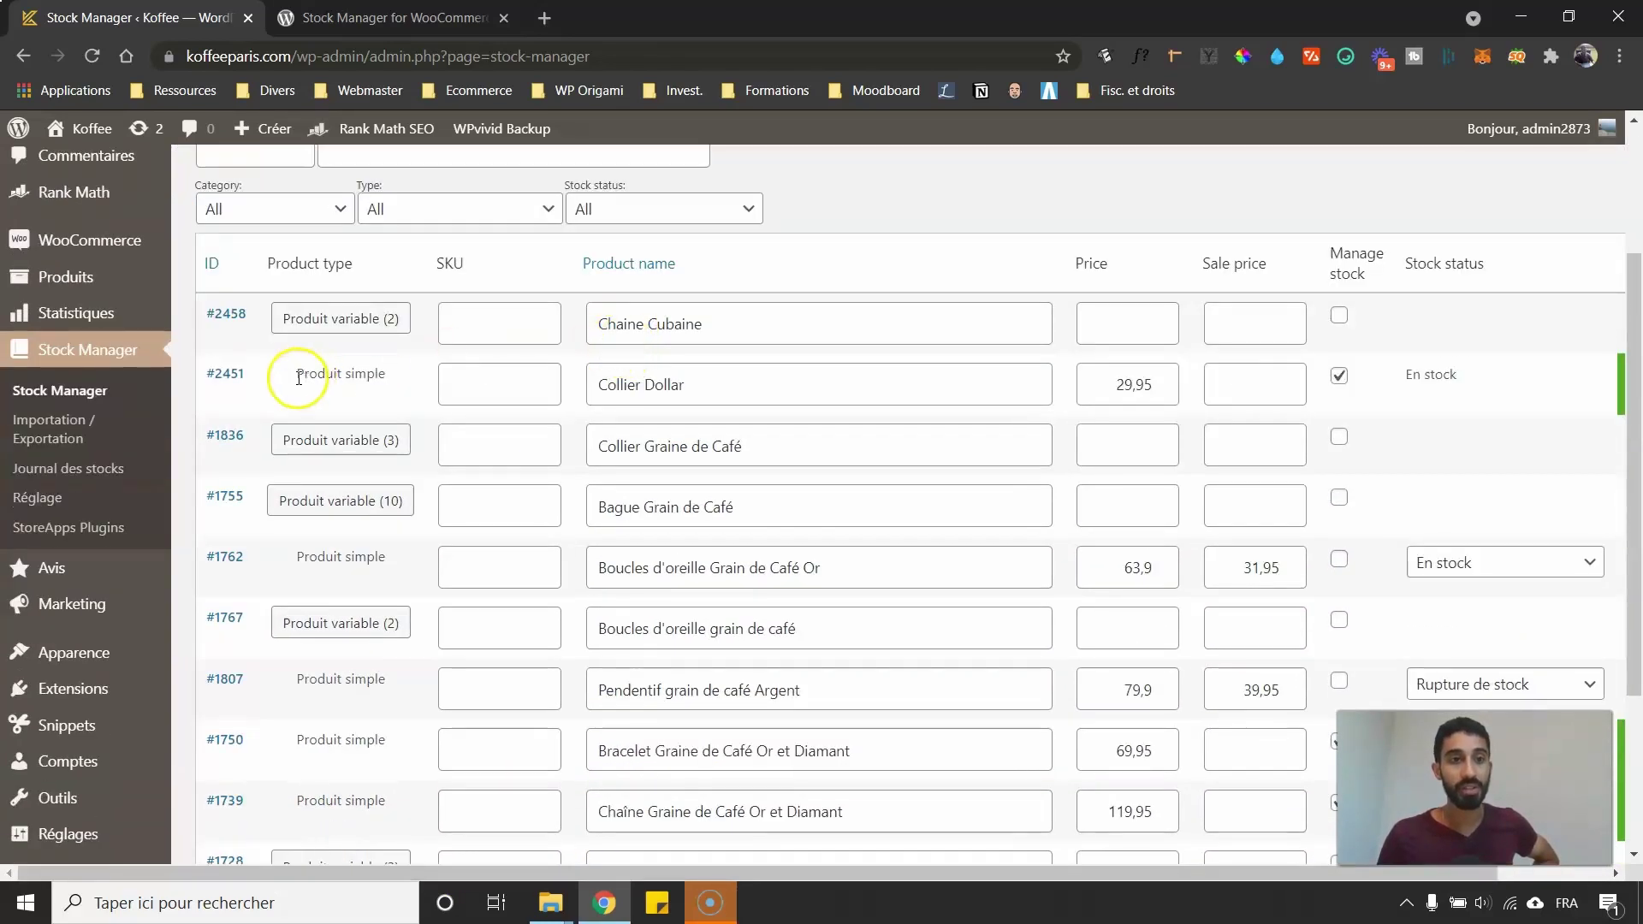
Expand the variations of the variable product Chaine Cubaine and check the stock quantities for Argent and Or.
click(325, 315)
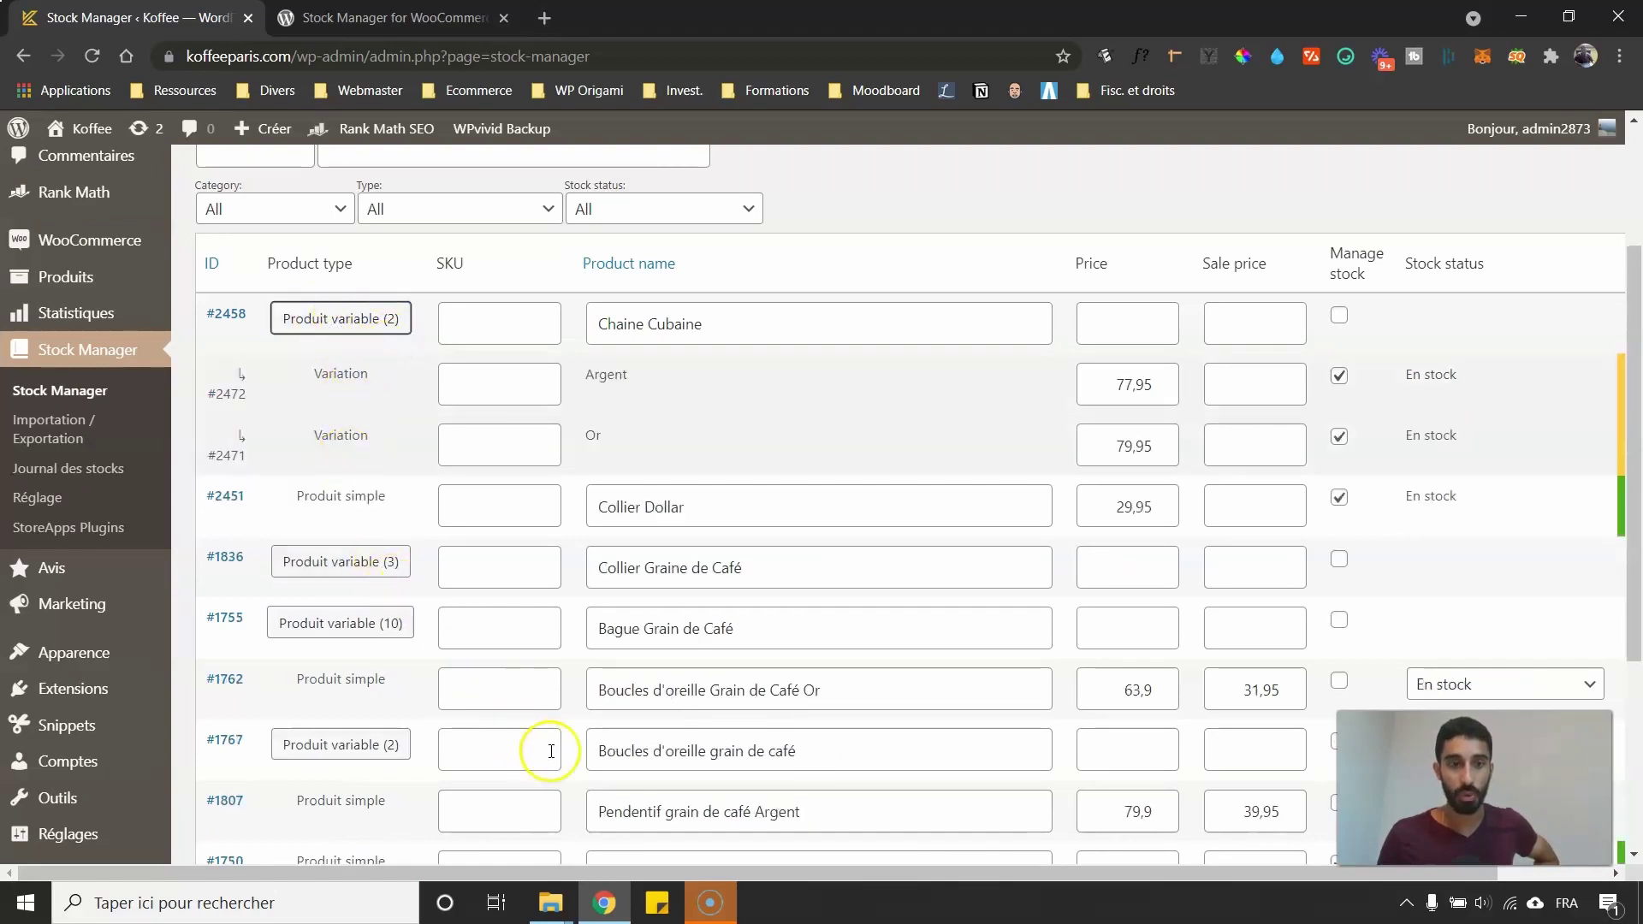
drag(568, 872, 857, 864)
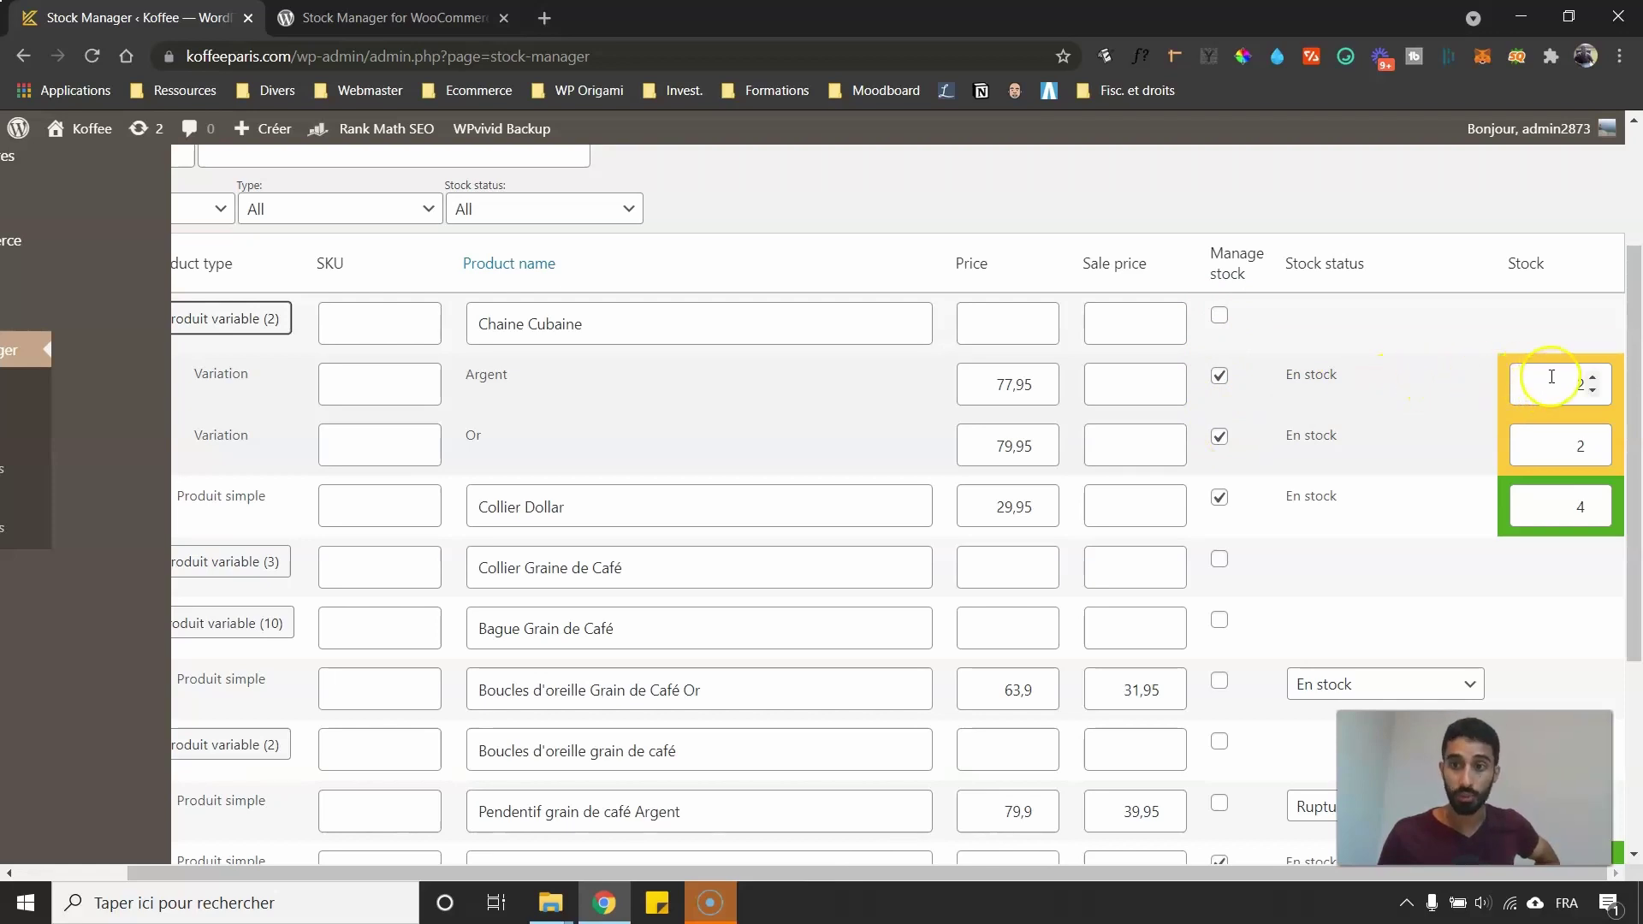
click(1508, 382)
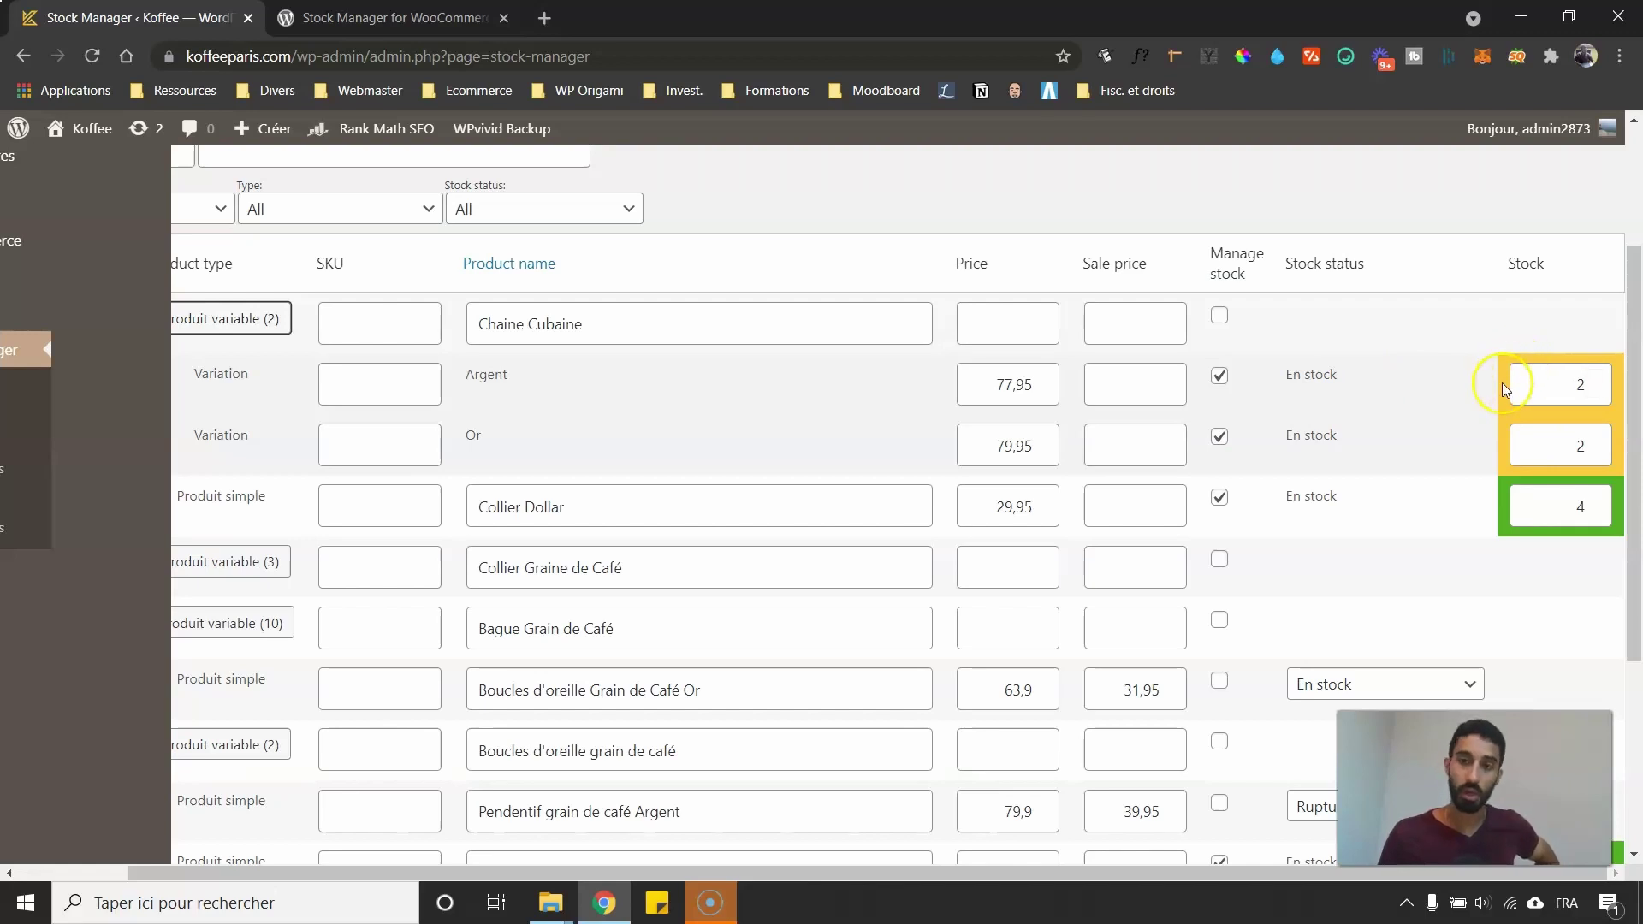
Review the product table with the Chaine Cubaine variations expanded, checking the stock, price and stock status columns.
scroll(1275, 249, down, 1)
scroll(1168, 421, up, 2)
scroll(1121, 544, down, 3)
drag(1070, 875, 1049, 875)
scroll(954, 773, left, 2)
scroll(716, 718, right, 2)
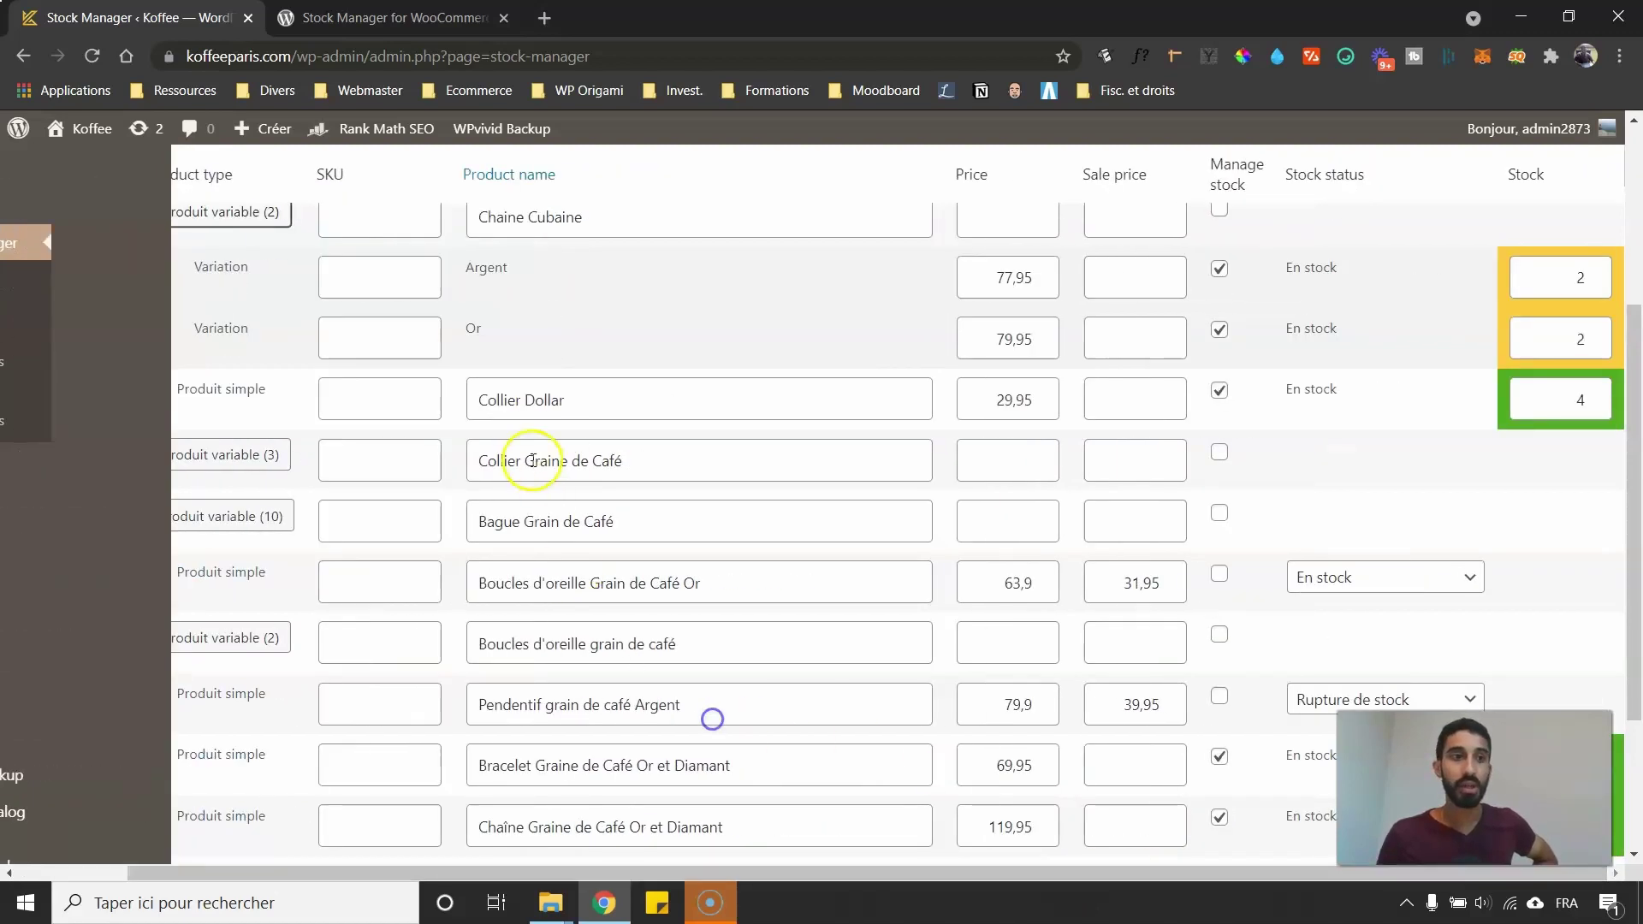
scroll(463, 485, up, 3)
drag(511, 873, 390, 873)
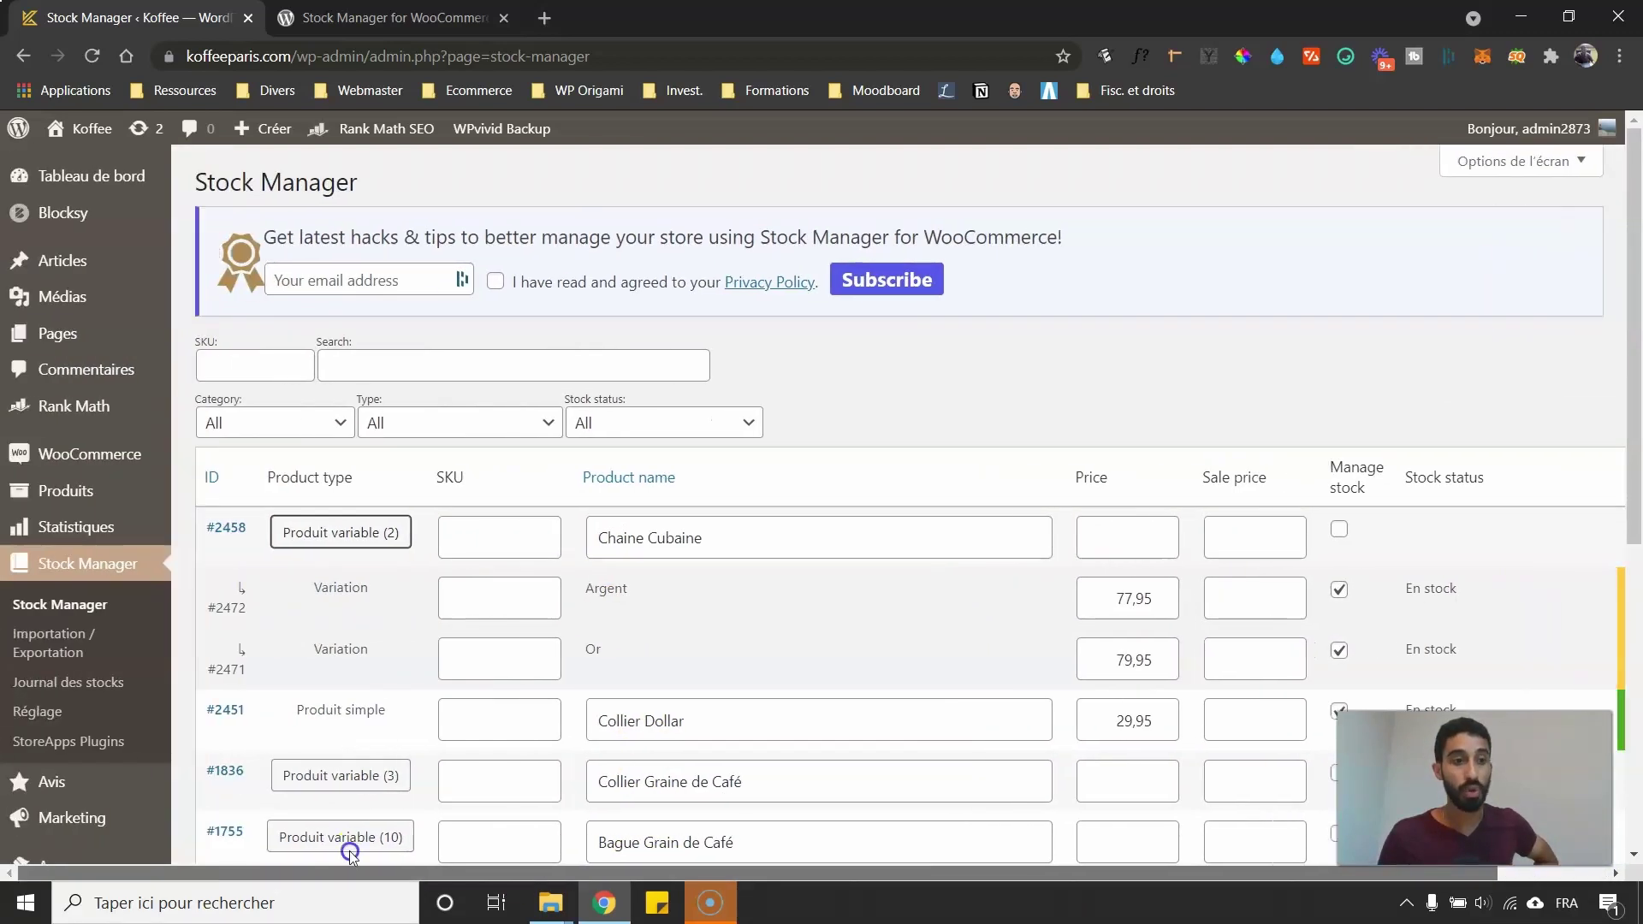
scroll(239, 513, down, 2)
scroll(253, 432, up, 1)
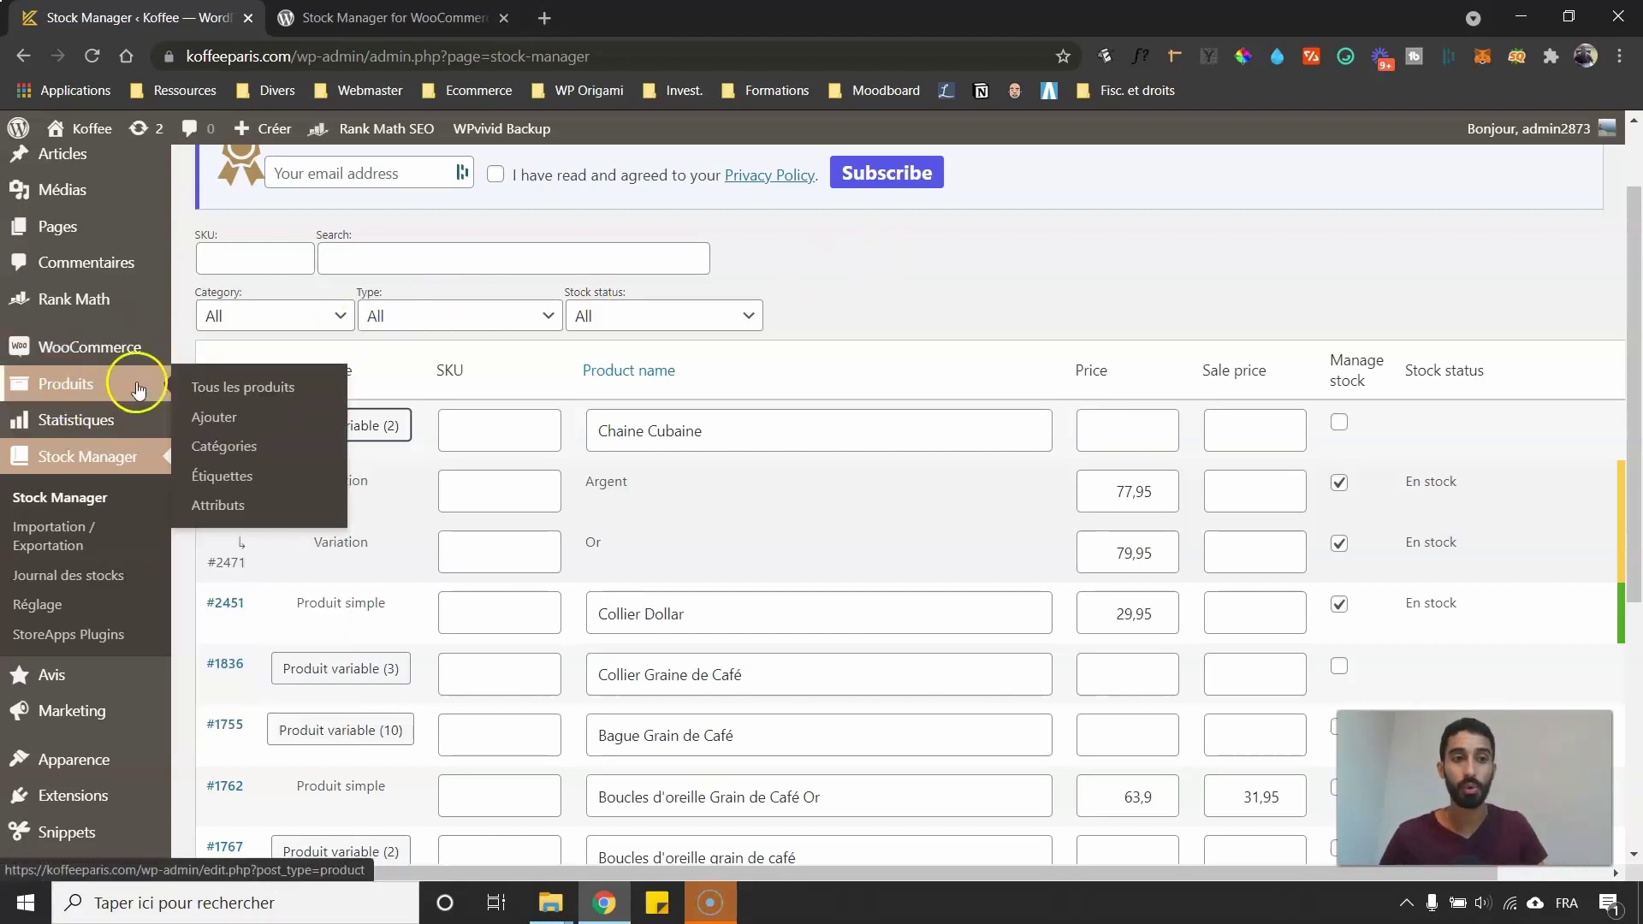
scroll(900, 248, up, 2)
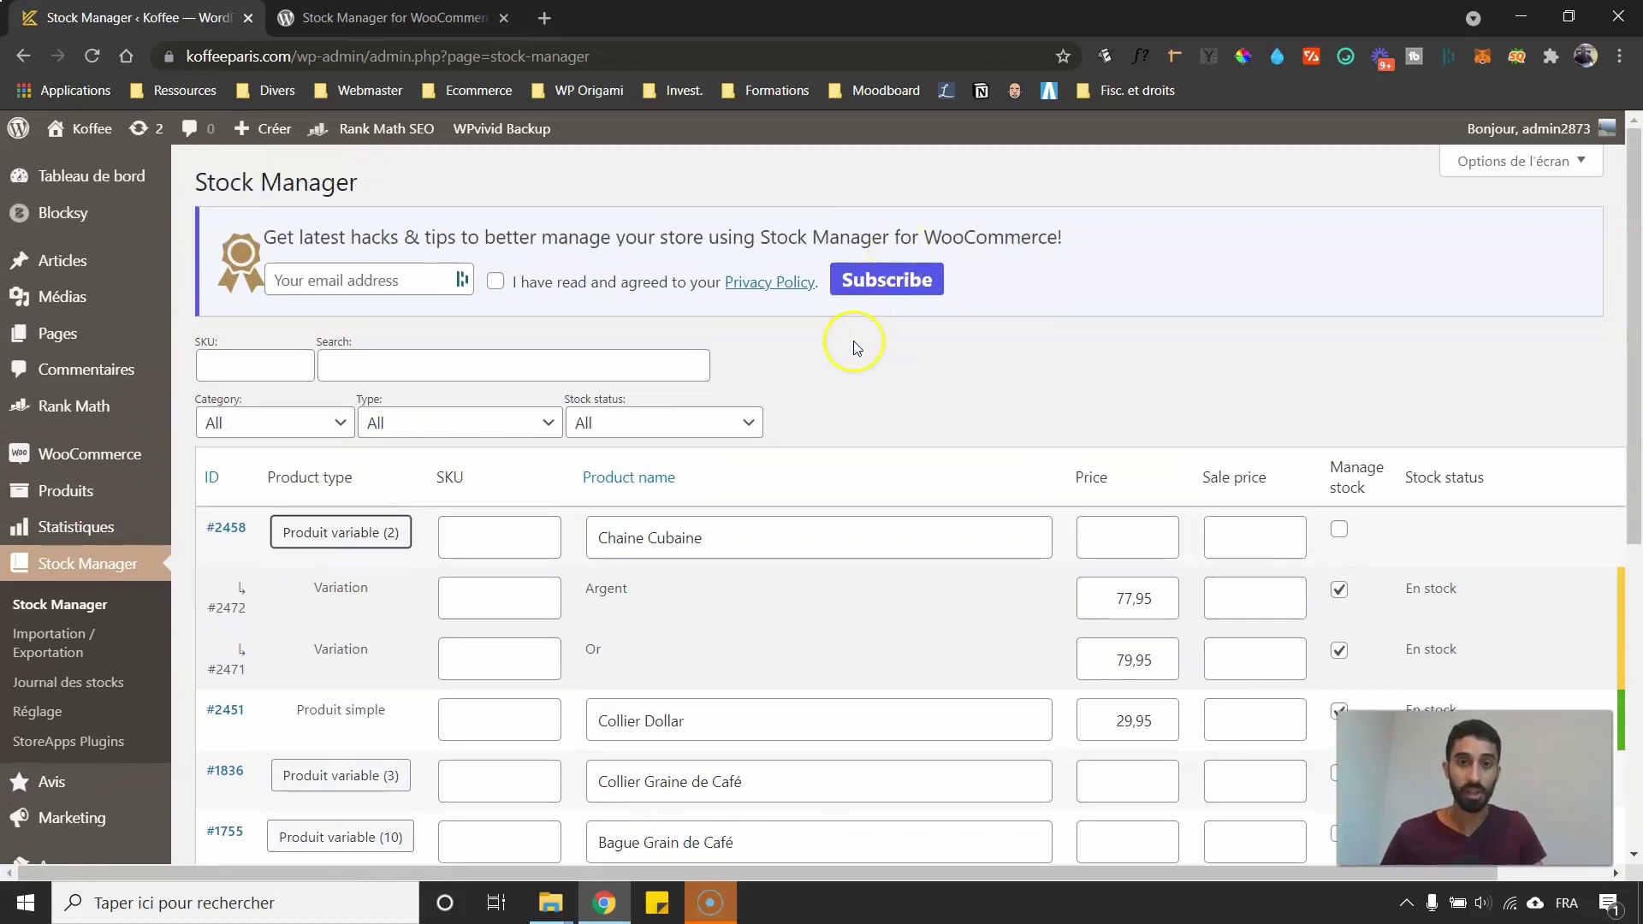